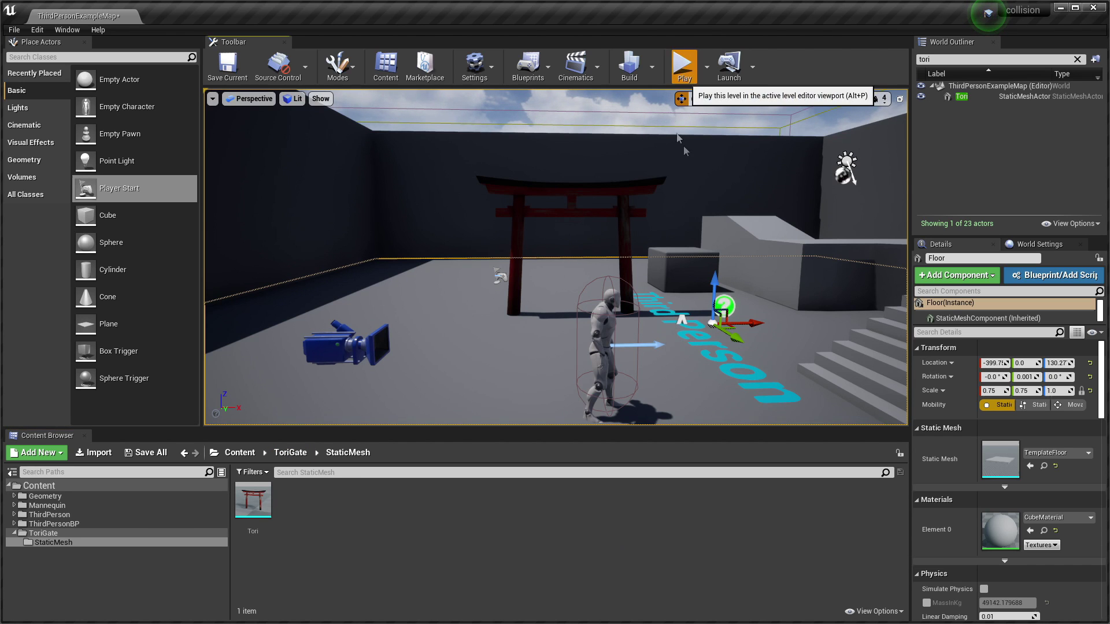
- Play-test the level by running the character through the torii gate, then open the Tori mesh
{"action": "left_click", "coordinate": [684, 65]}
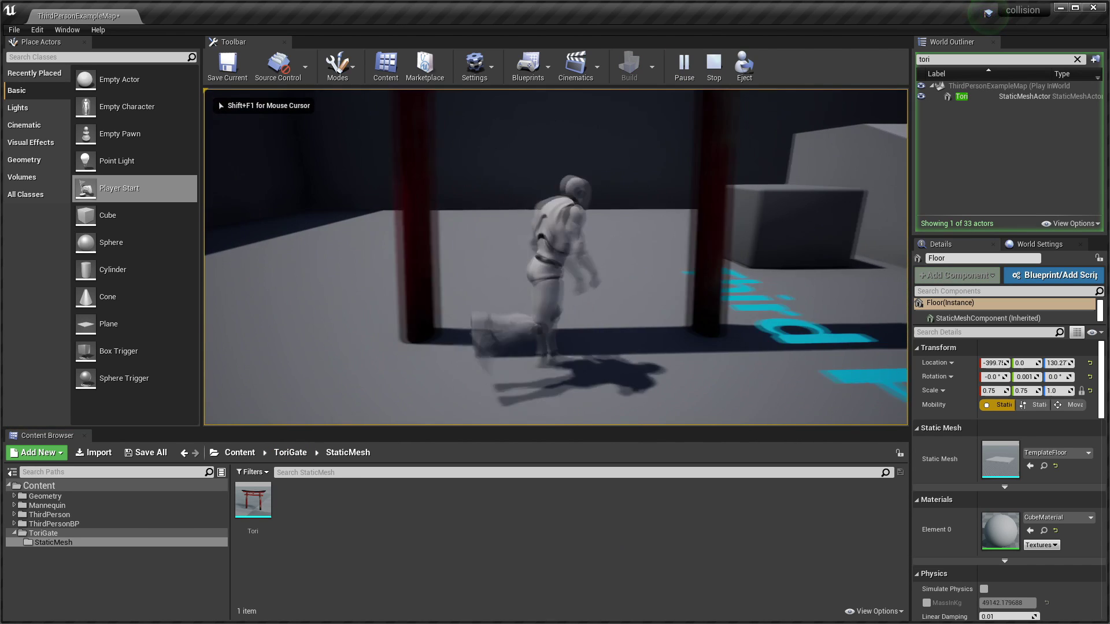
{"action": "key", "text": "w"}
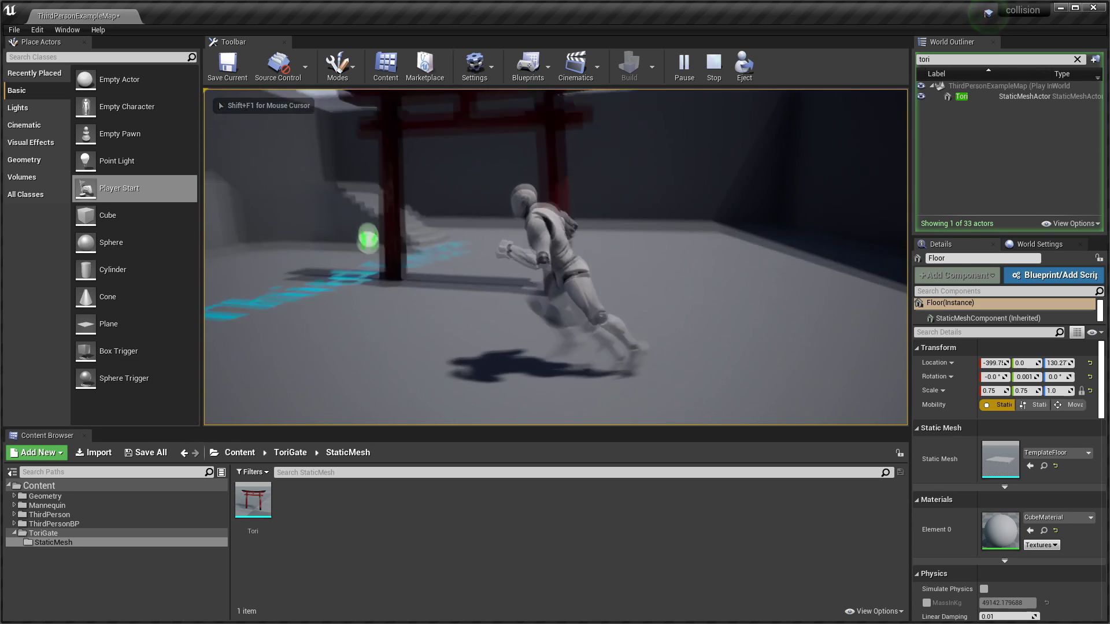
{"action": "key", "text": "s"}
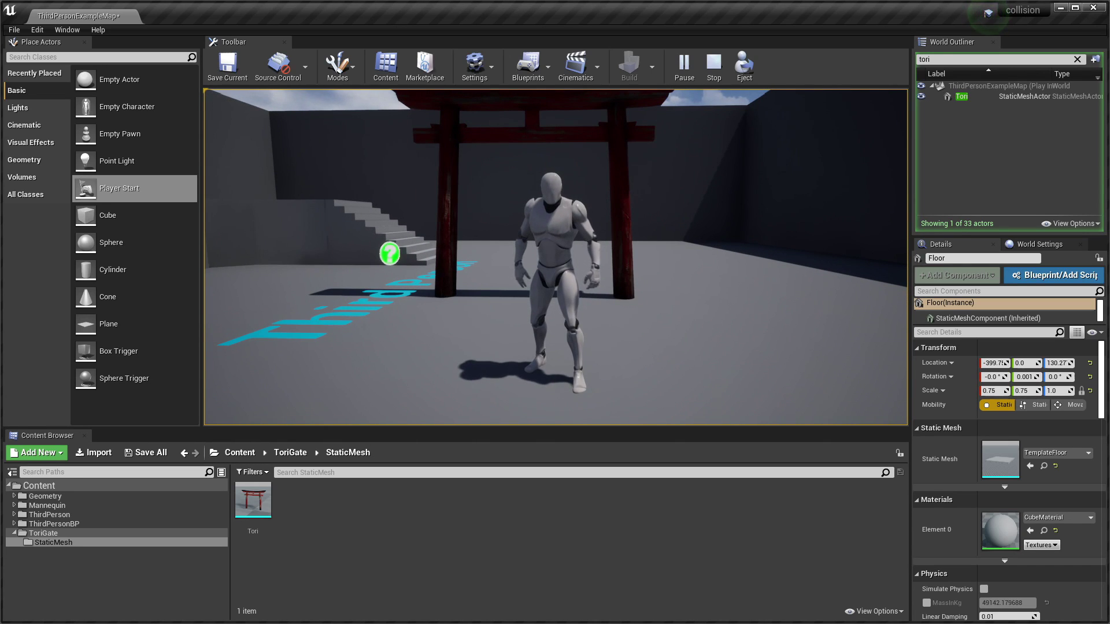
{"action": "key", "text": "a"}
{"action": "key", "text": "w"}
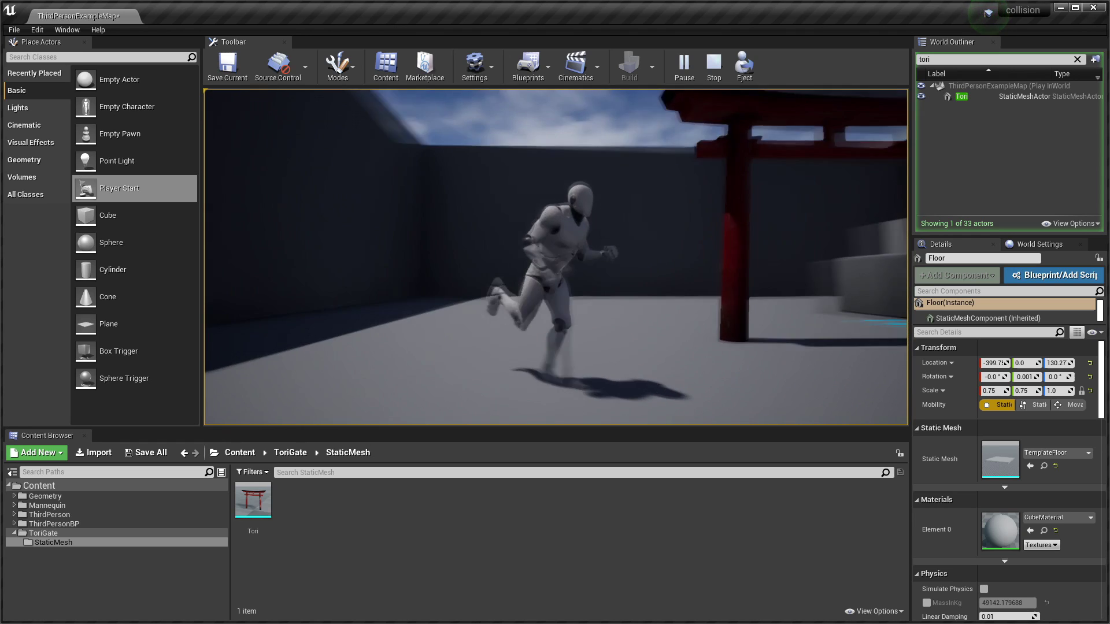
{"action": "key", "text": "Escape"}
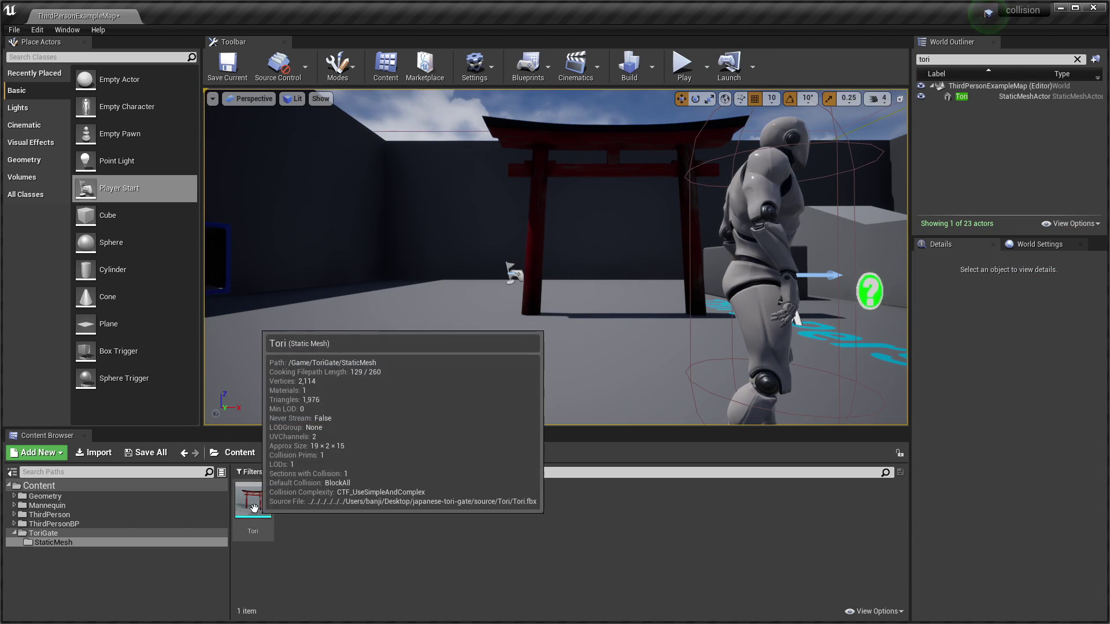
{"action": "double_click", "coordinate": [259, 501]}
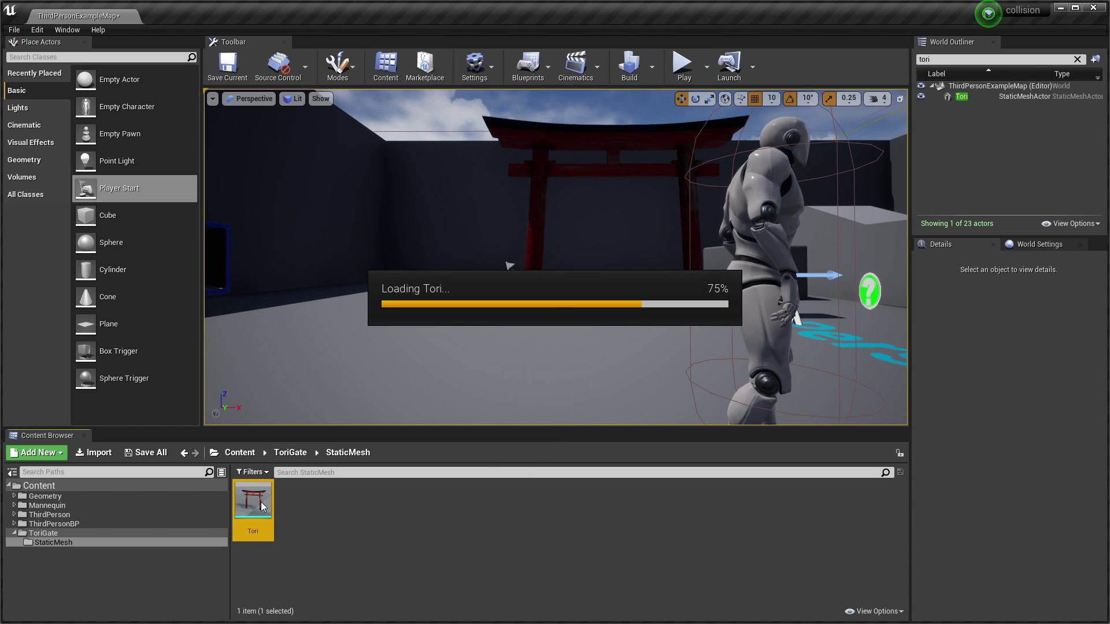
- Switch the Tori mesh viewport from the simple collision hull to the complex collision wireframe
{"action": "scroll", "coordinate": [369, 289], "scroll_direction": "up", "scroll_amount": 5}
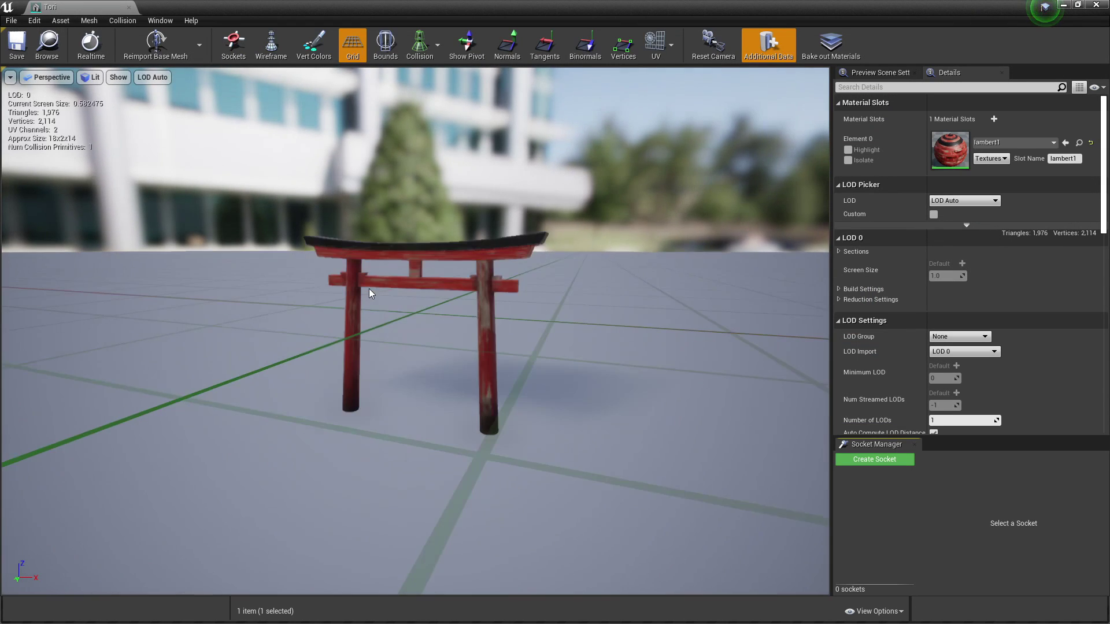
{"action": "left_click", "coordinate": [420, 43]}
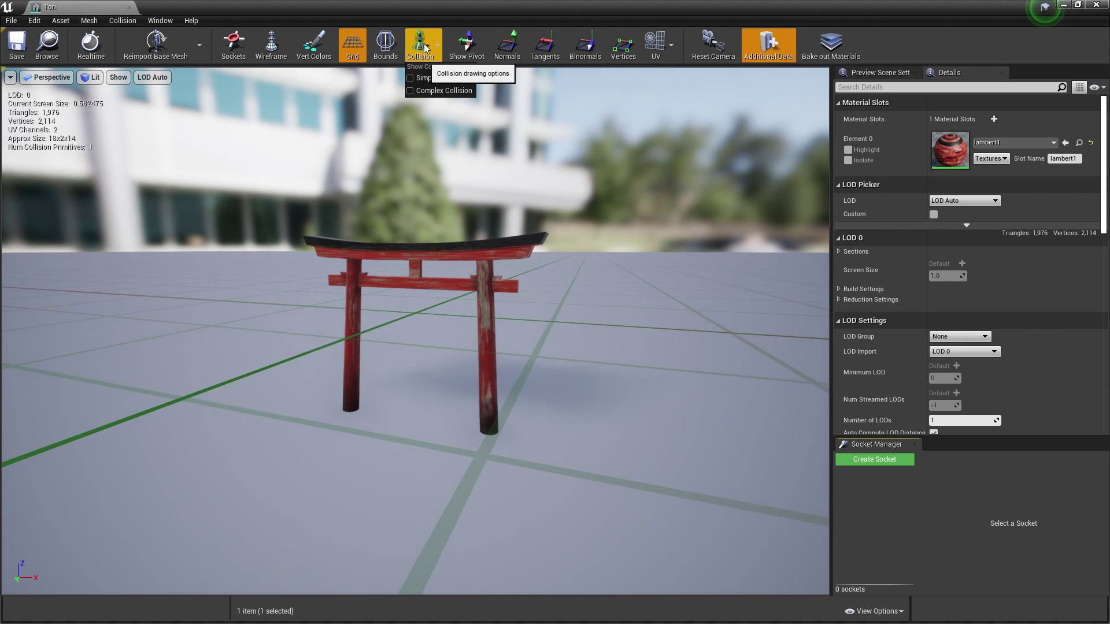
{"action": "left_click", "coordinate": [430, 78]}
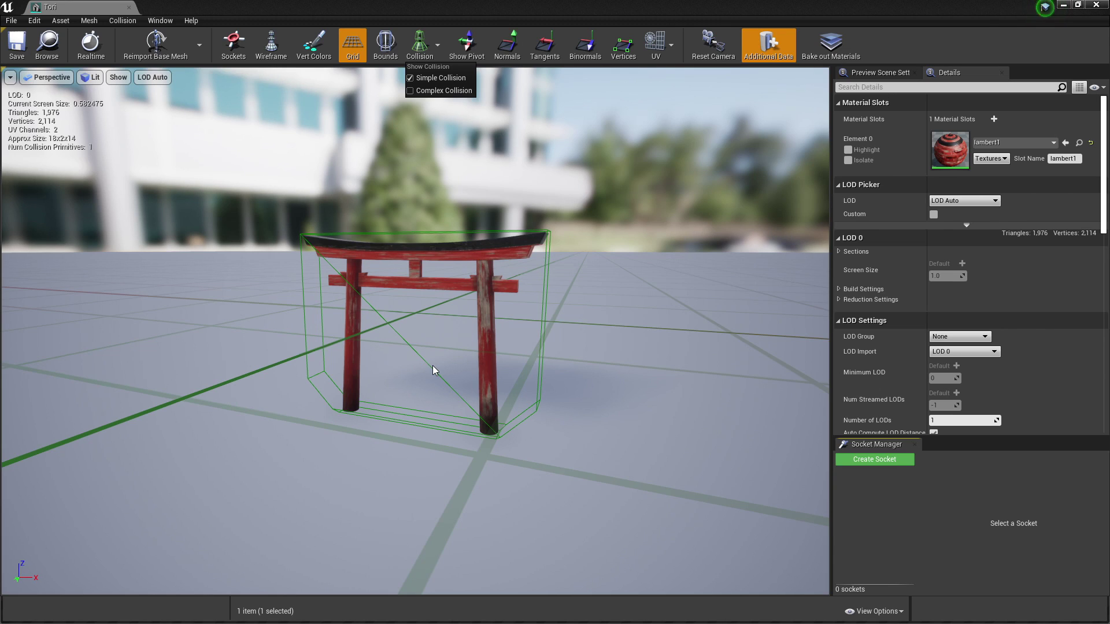
{"action": "left_click", "coordinate": [436, 76]}
{"action": "left_click", "coordinate": [430, 44]}
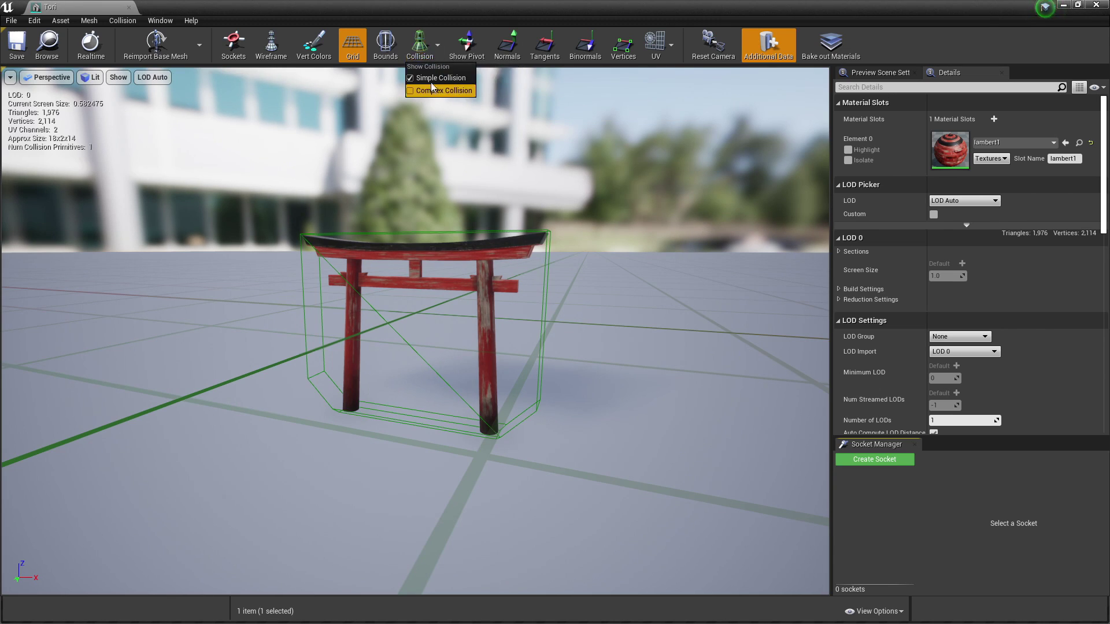
{"action": "left_click", "coordinate": [429, 79]}
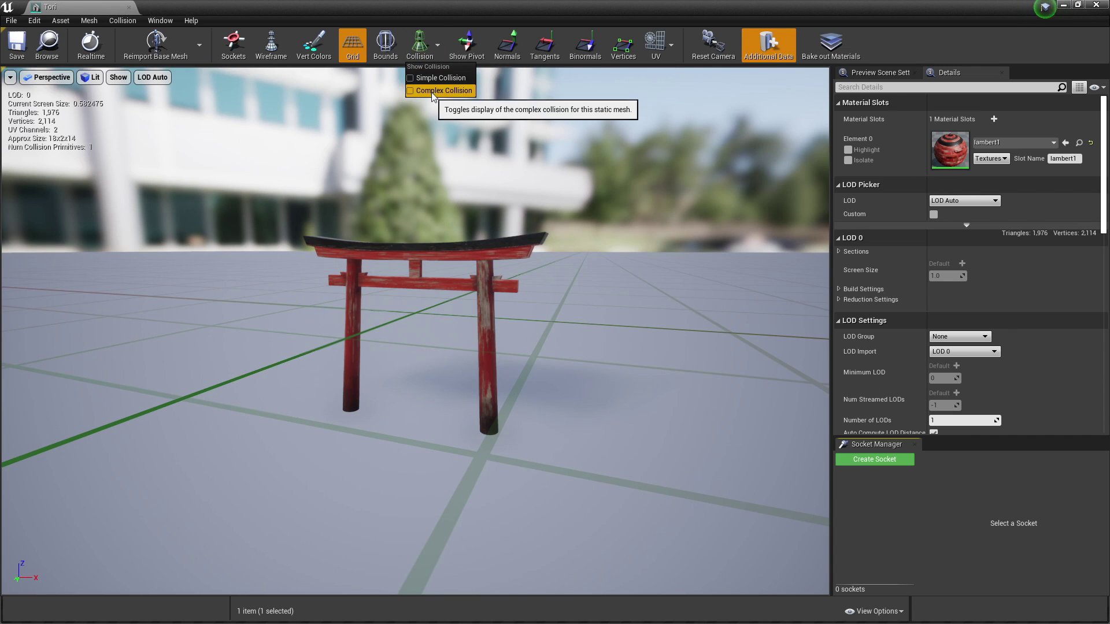
{"action": "left_click", "coordinate": [432, 91]}
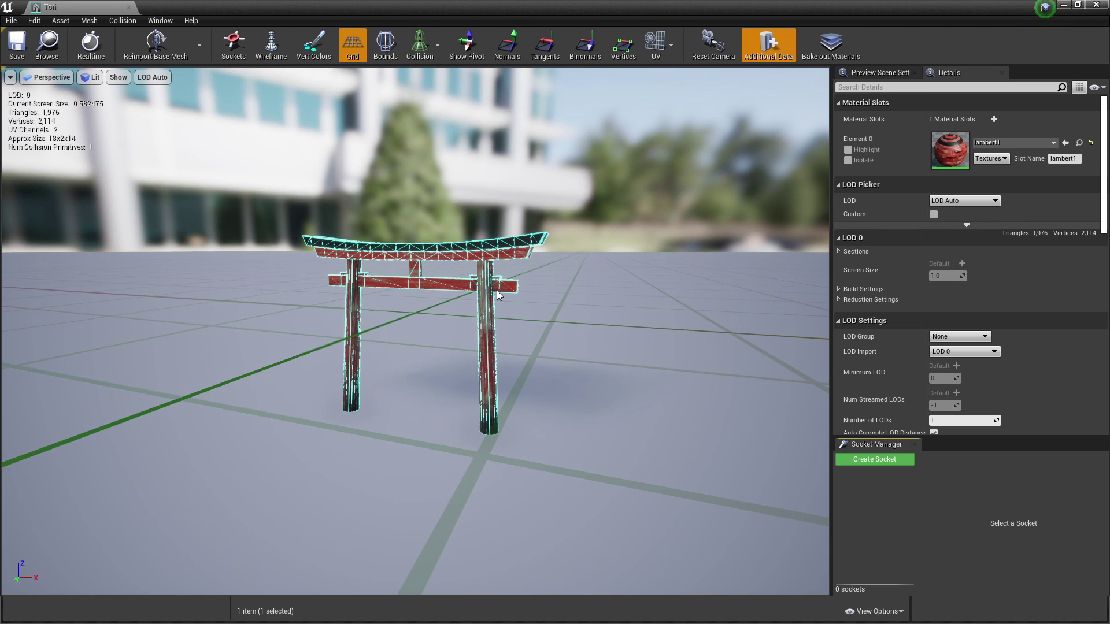
- Set Tori's Collision Complexity to Use Complex Collision As Simple and save the mesh
{"action": "scroll", "coordinate": [983, 329], "scroll_direction": "down", "scroll_amount": 6}
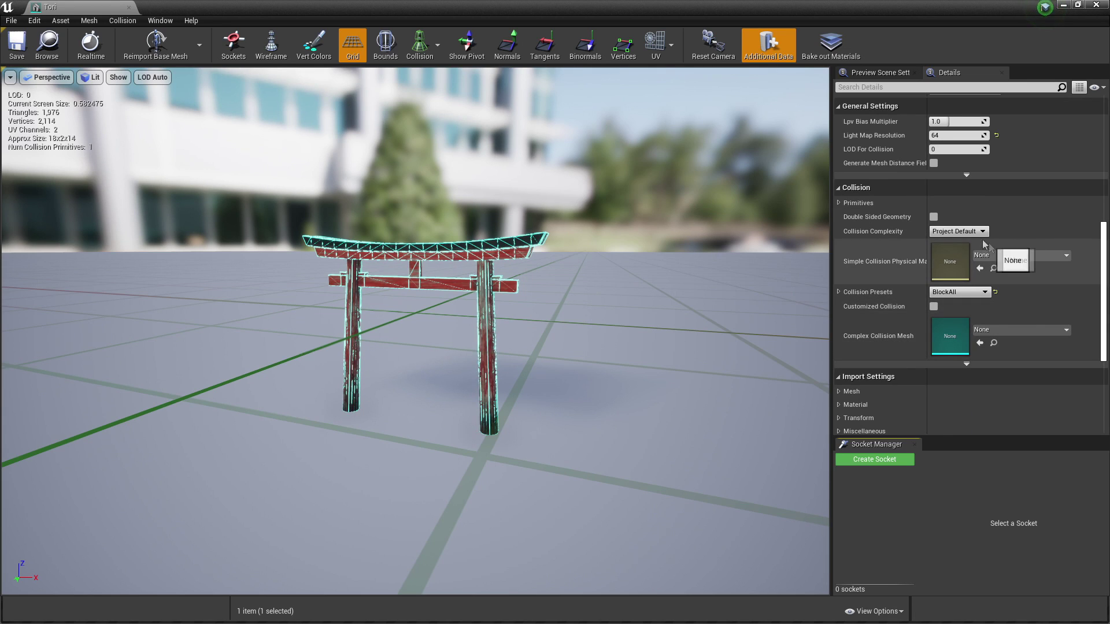
{"action": "left_click", "coordinate": [965, 232]}
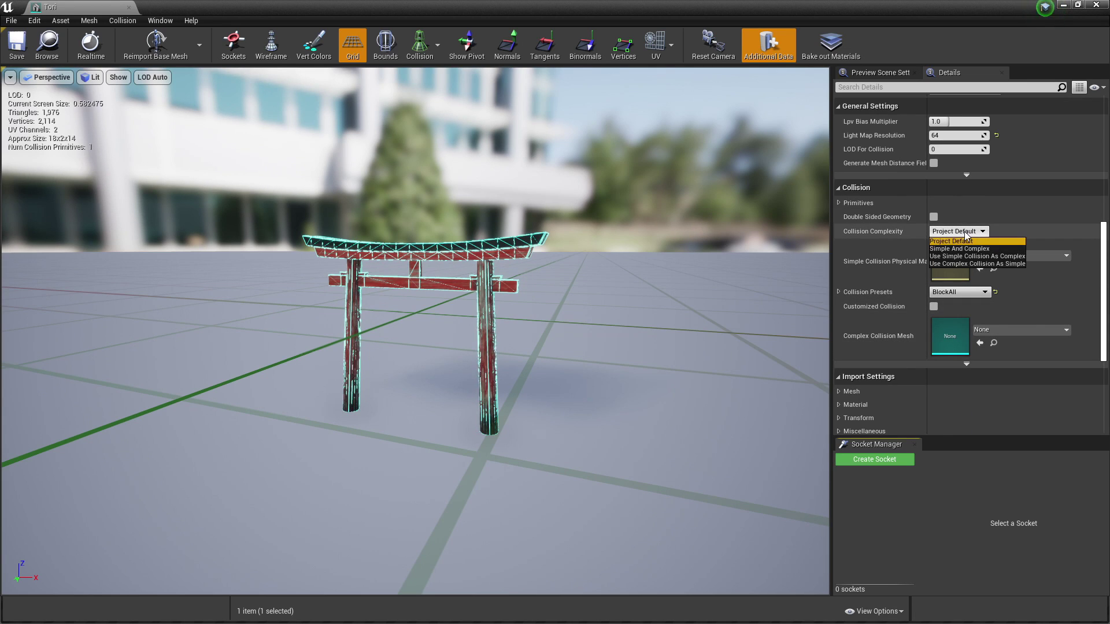
{"action": "left_click", "coordinate": [959, 264]}
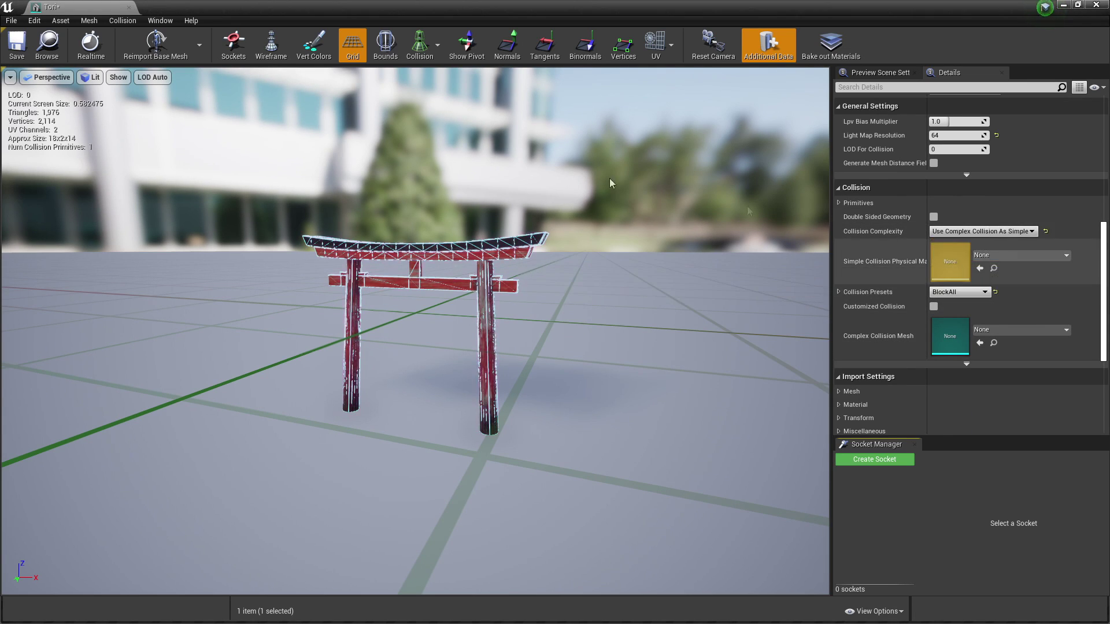
{"action": "key", "text": "ctrl+s"}
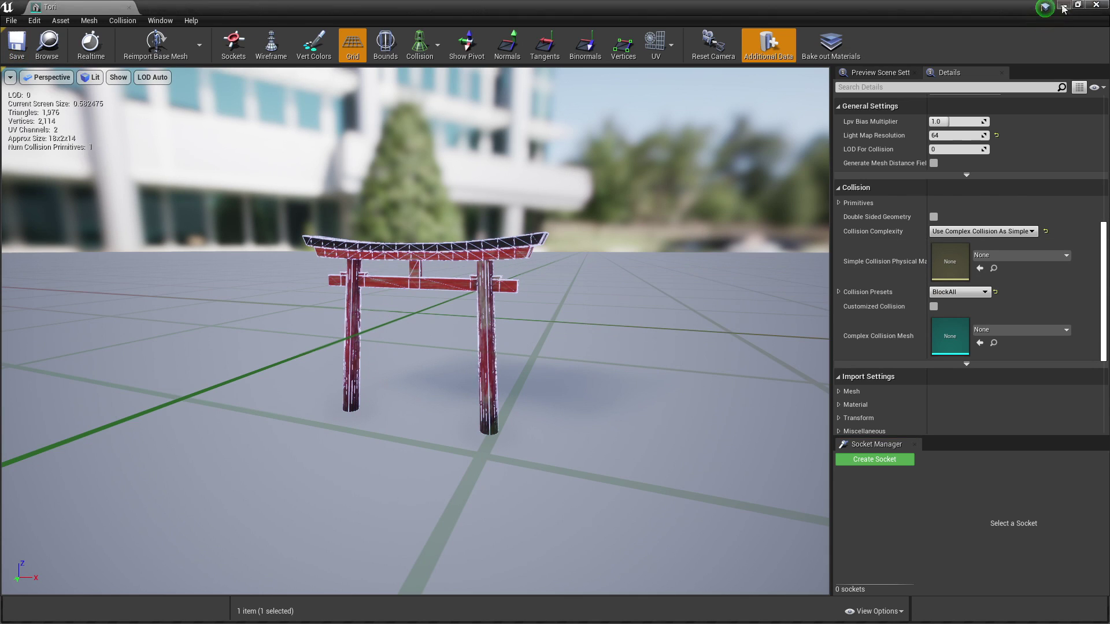
{"action": "left_click", "coordinate": [1063, 5]}
- Play-test the level again, running the character through and around the Tori gate
{"action": "key", "text": "alt+p"}
{"action": "key", "text": "w"}
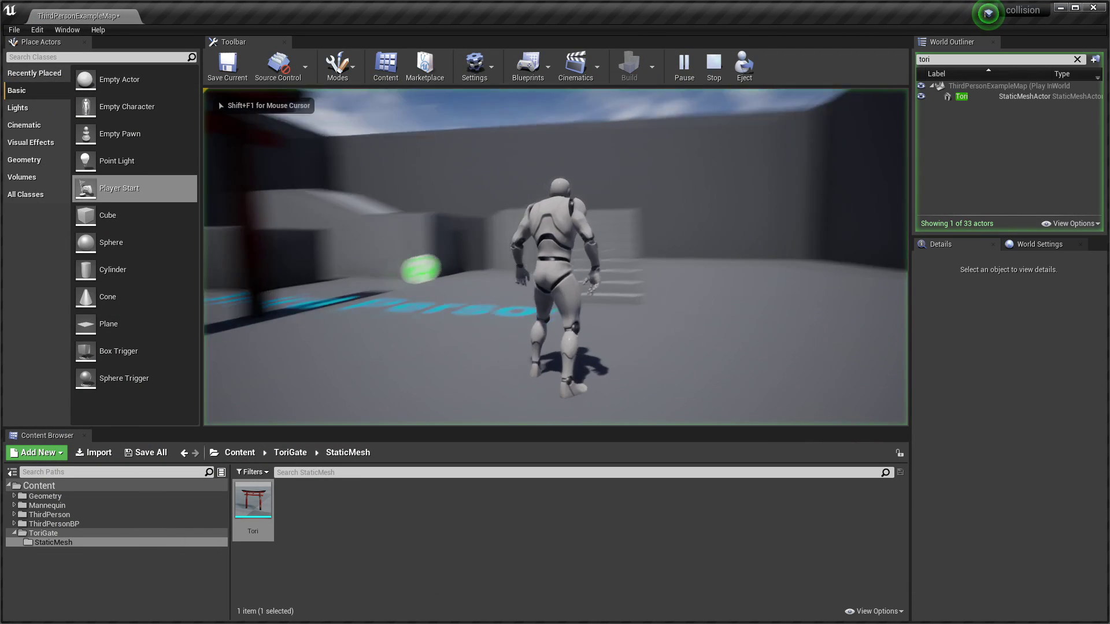
{"action": "key", "text": "a"}
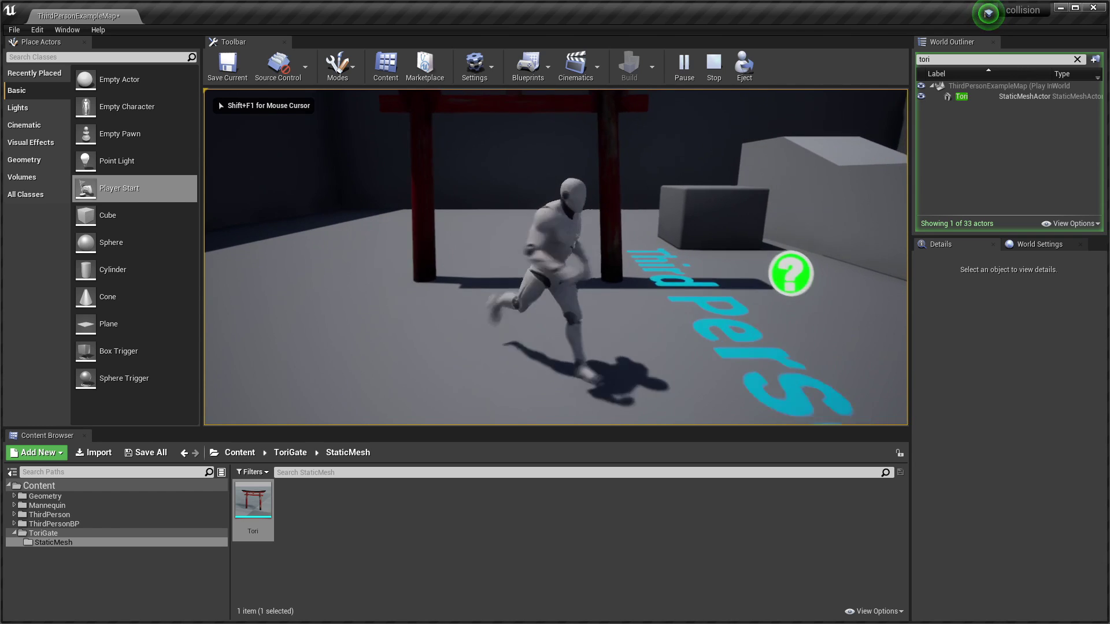
{"action": "key", "text": "s"}
{"action": "key", "text": "w"}
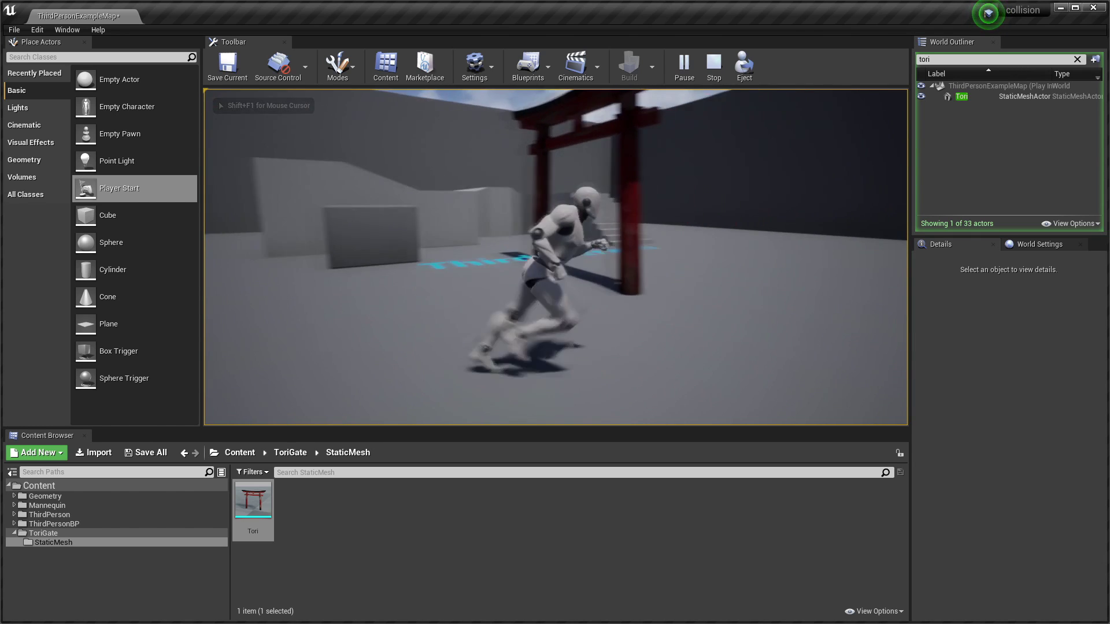
{"action": "key", "text": "s"}
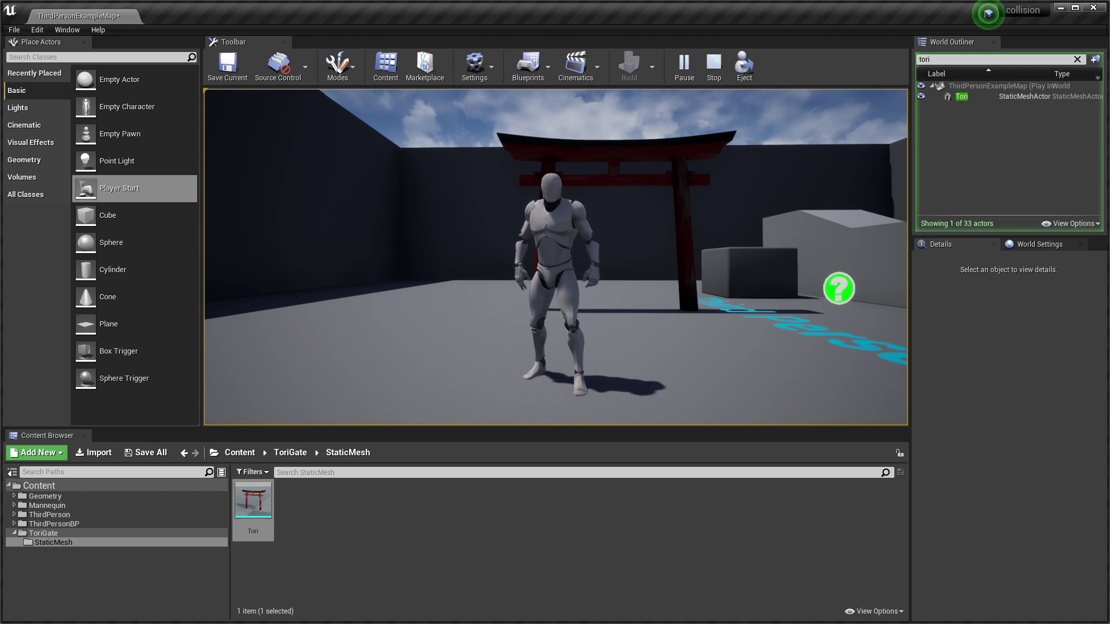
{"action": "key", "text": "Escape"}
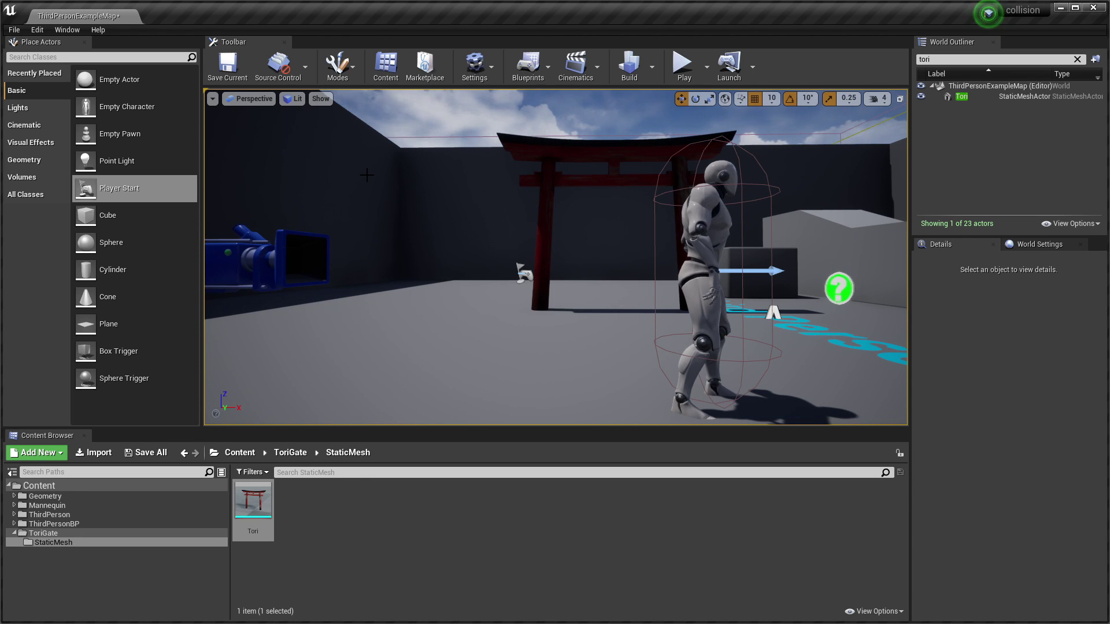
- Reset Tori's Collision Complexity to Project Default and hide the complex collision wireframe
{"action": "double_click", "coordinate": [251, 505]}
{"action": "left_click", "coordinate": [983, 231]}
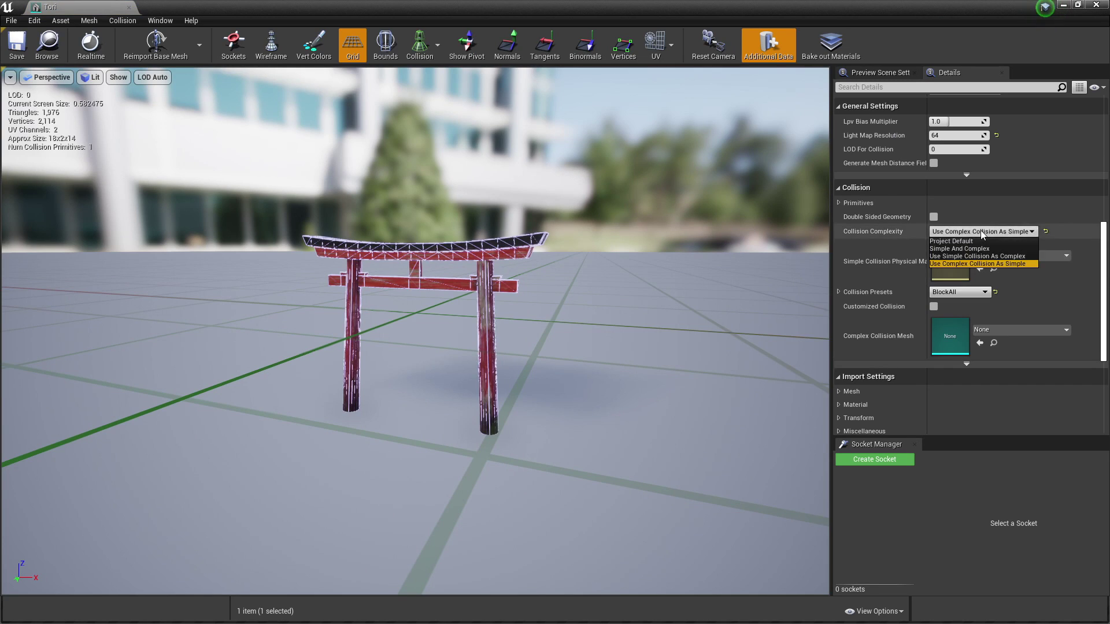
{"action": "left_click", "coordinate": [949, 242]}
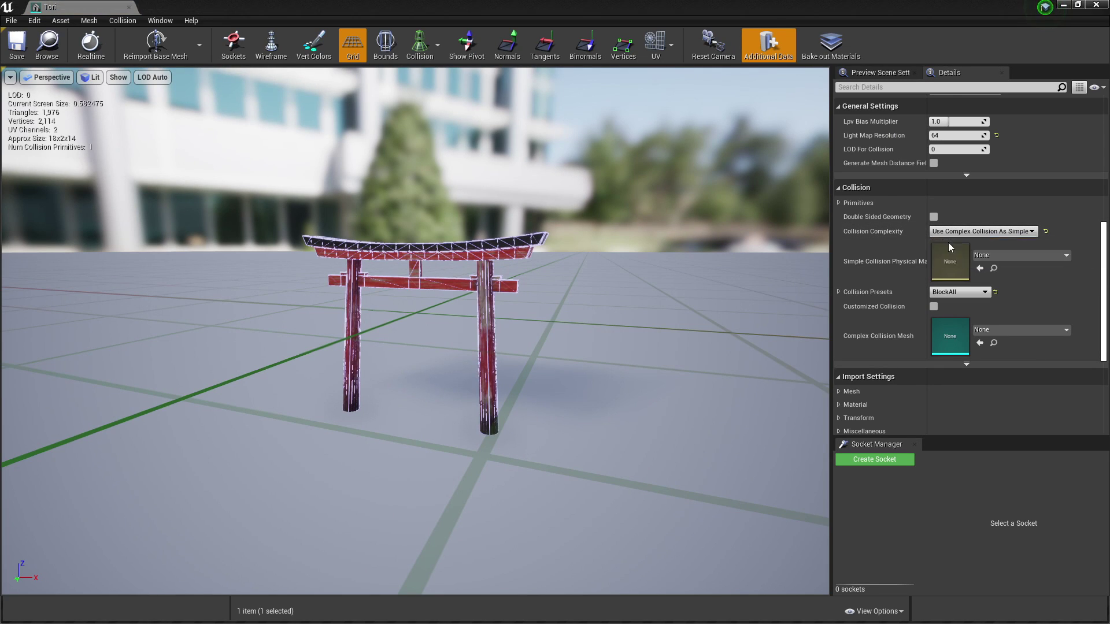
{"action": "left_click", "coordinate": [437, 45]}
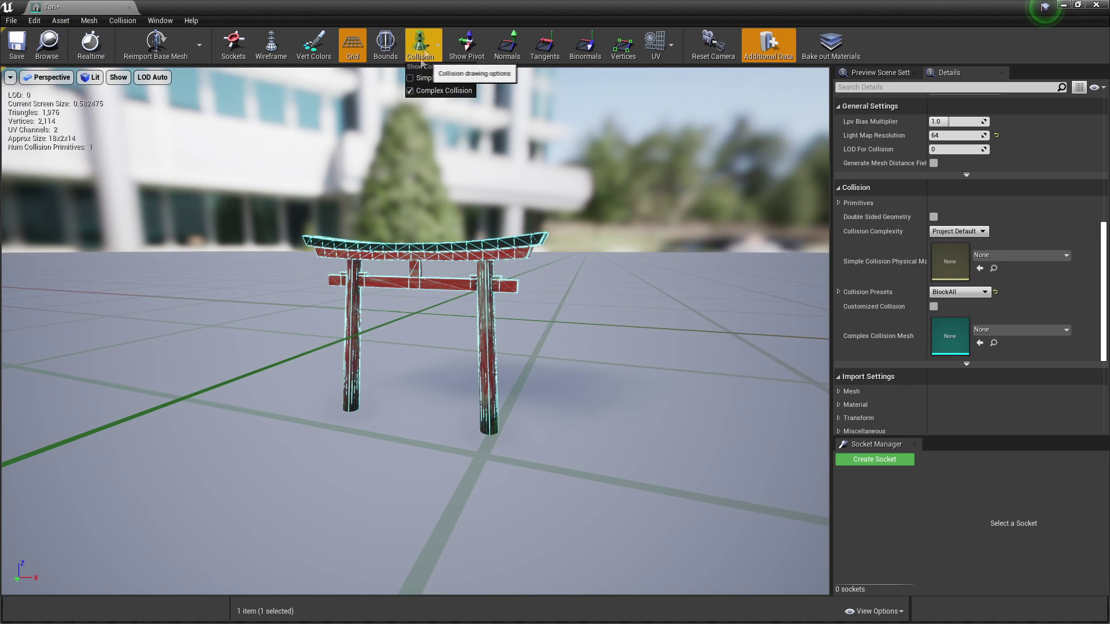
{"action": "left_click", "coordinate": [413, 91]}
{"action": "left_click", "coordinate": [413, 91]}
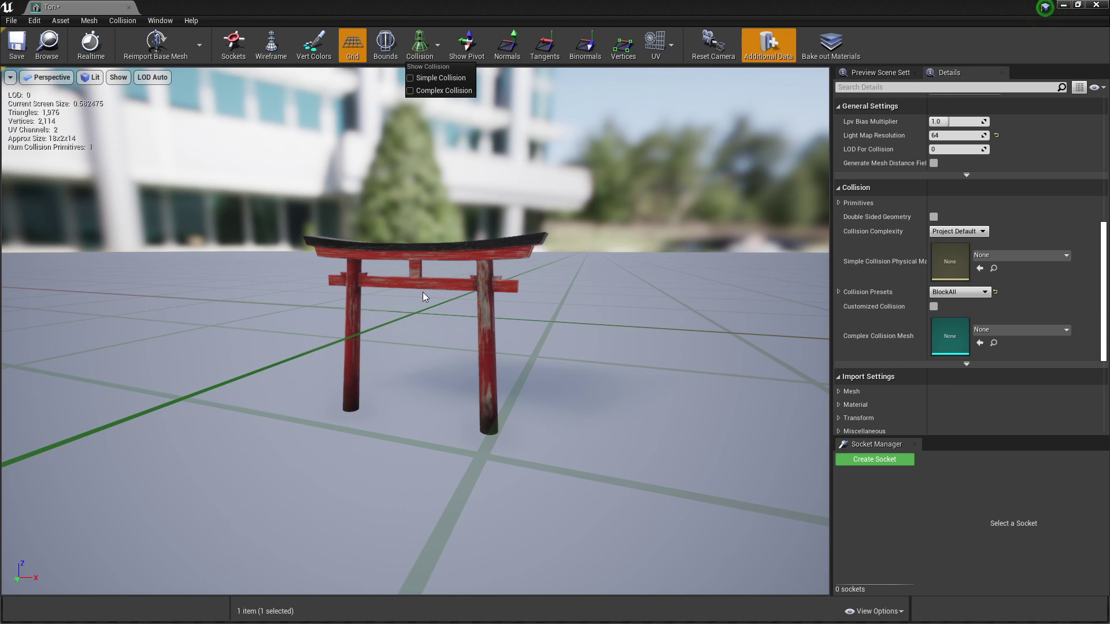
- Remove the Tori mesh's existing collision, leaving 0 collision primitives
{"action": "left_click", "coordinate": [123, 20]}
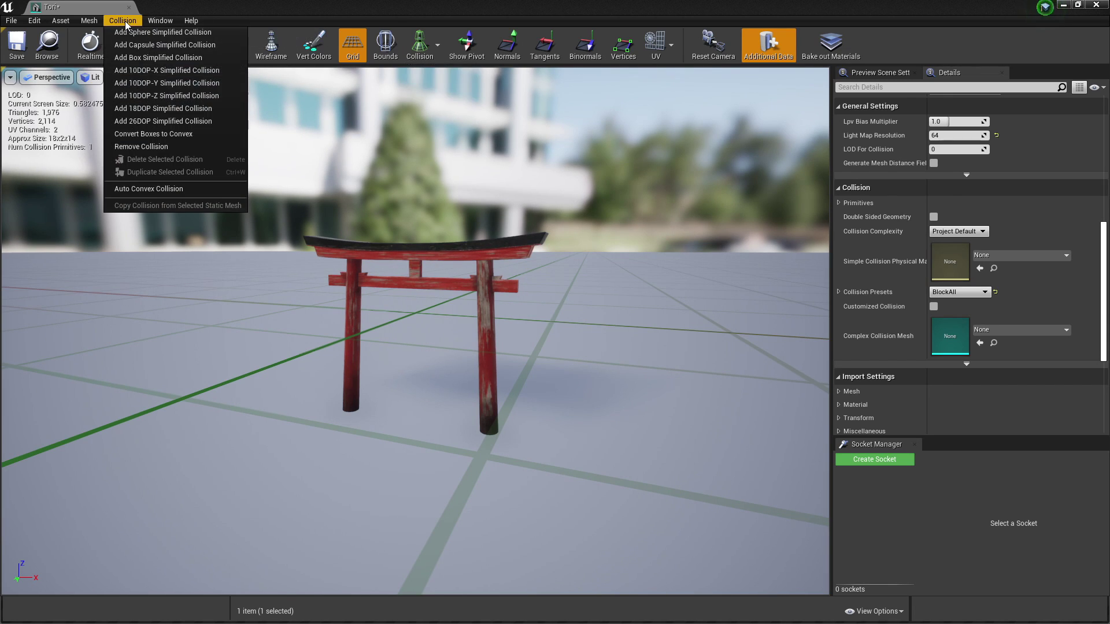
{"action": "left_click", "coordinate": [144, 146]}
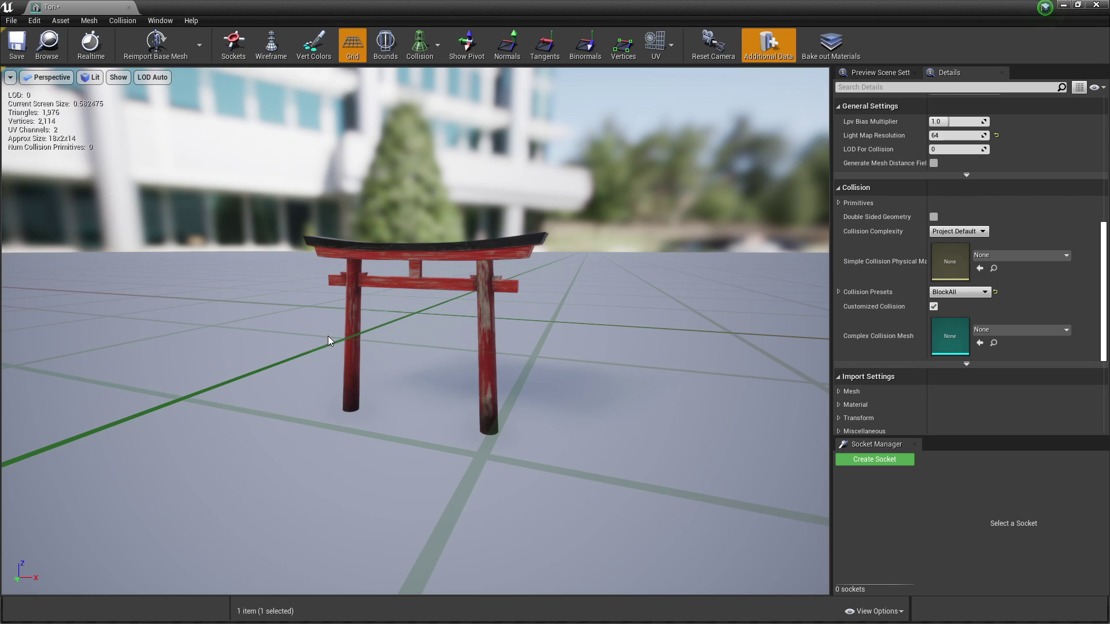
- Add a box simplified collision enclosing the whole Tori gate
{"action": "left_click", "coordinate": [123, 21]}
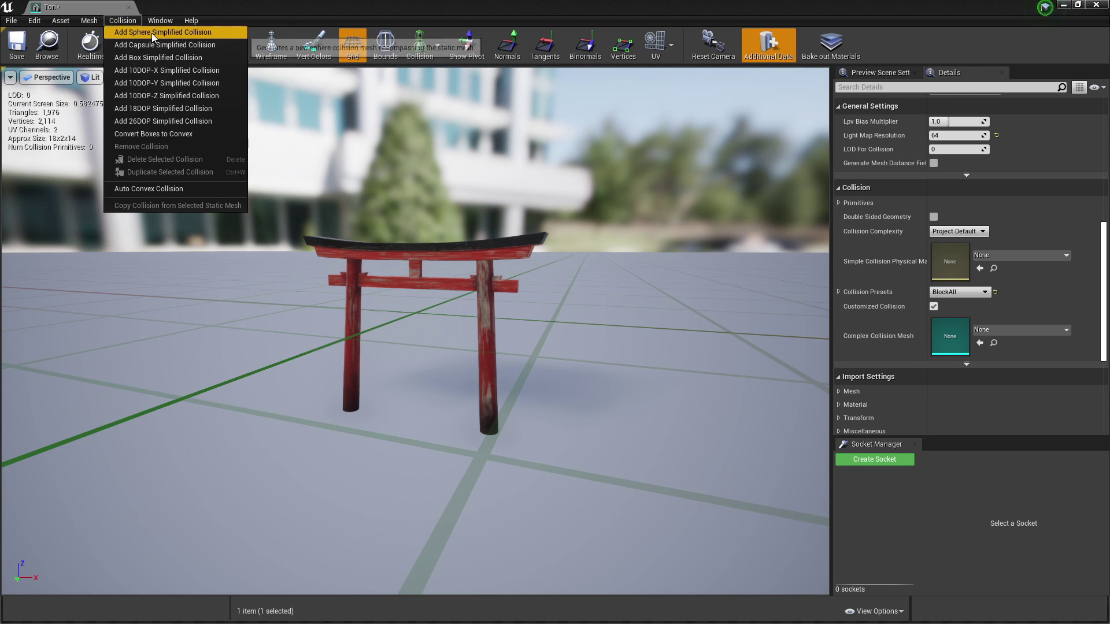
{"action": "left_click", "coordinate": [151, 58]}
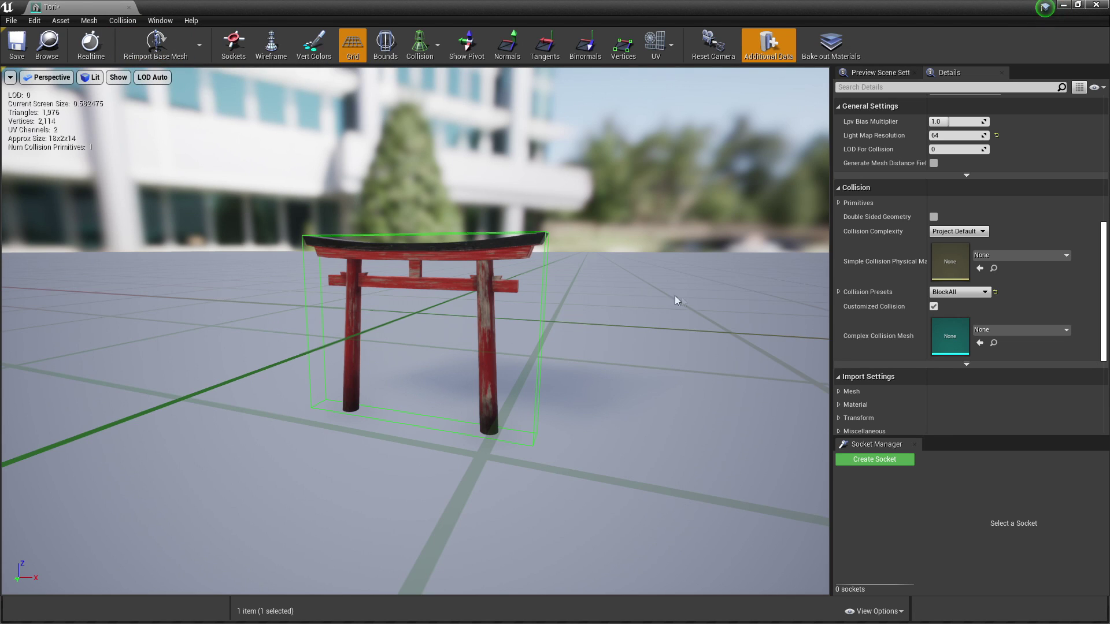
{"action": "scroll", "coordinate": [529, 302], "scroll_direction": "down", "scroll_amount": 3}
{"action": "scroll", "coordinate": [529, 301], "scroll_direction": "up", "scroll_amount": 3}
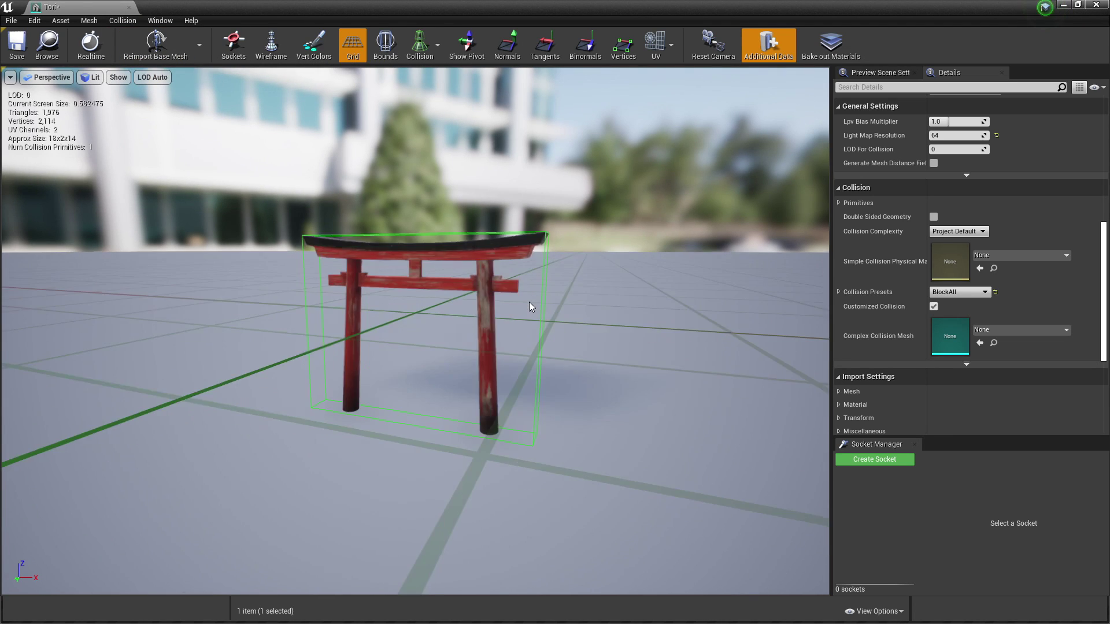
{"action": "scroll", "coordinate": [529, 302], "scroll_direction": "down", "scroll_amount": 3}
{"action": "scroll", "coordinate": [467, 304], "scroll_direction": "up", "scroll_amount": 3}
- Scale the box narrow along X with scale snapping set to 0.03125
{"action": "left_click", "coordinate": [543, 289]}
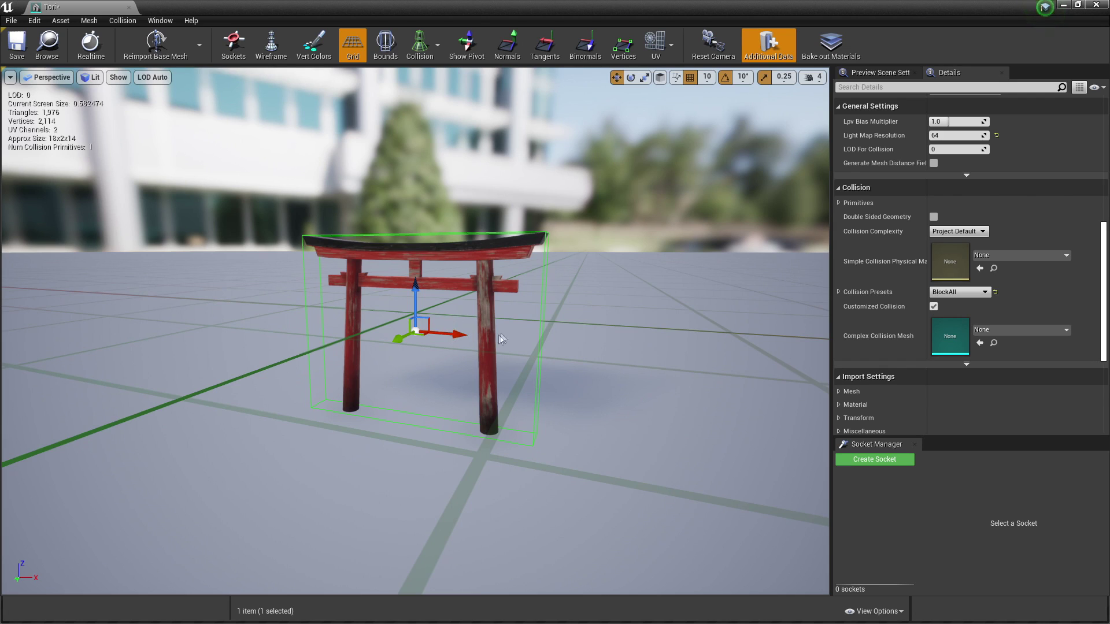
{"action": "left_click", "coordinate": [645, 78]}
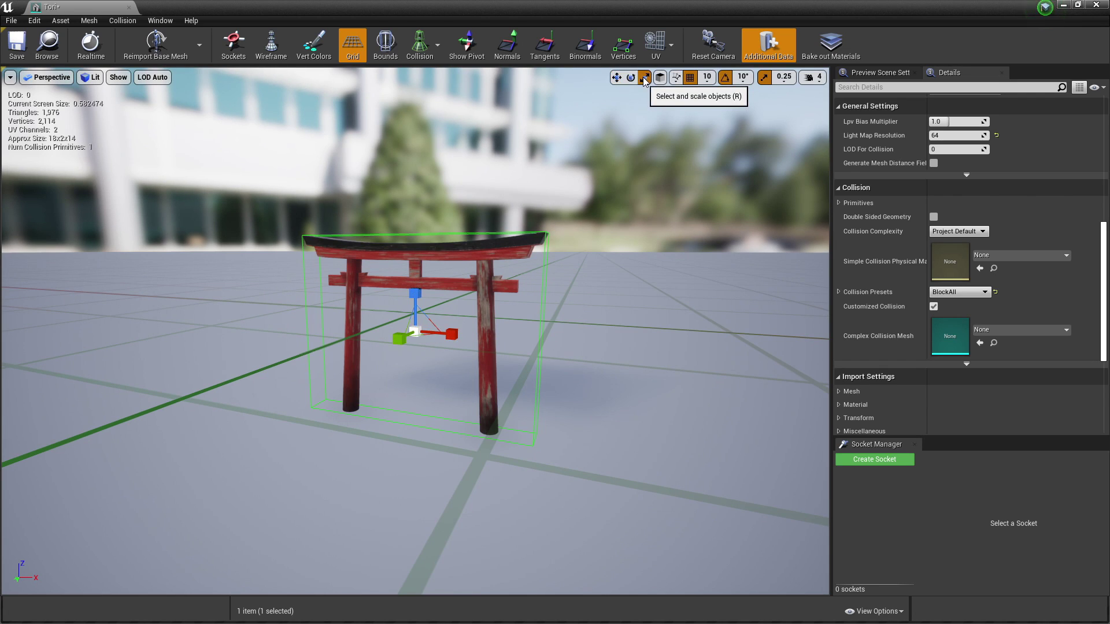
{"action": "left_click", "coordinate": [785, 78]}
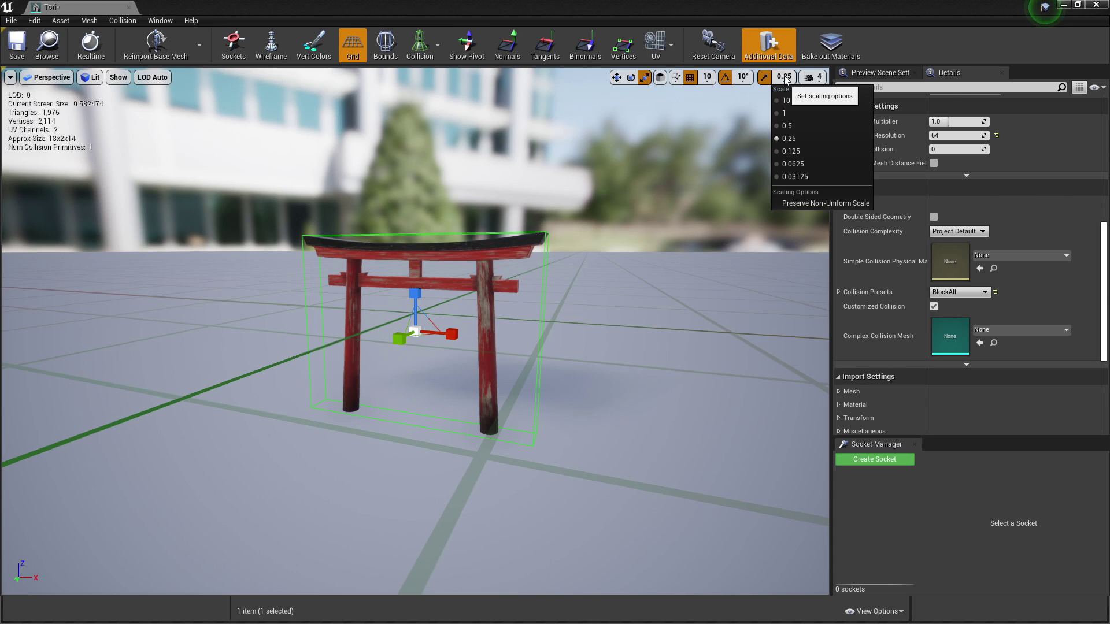
{"action": "left_click", "coordinate": [806, 178]}
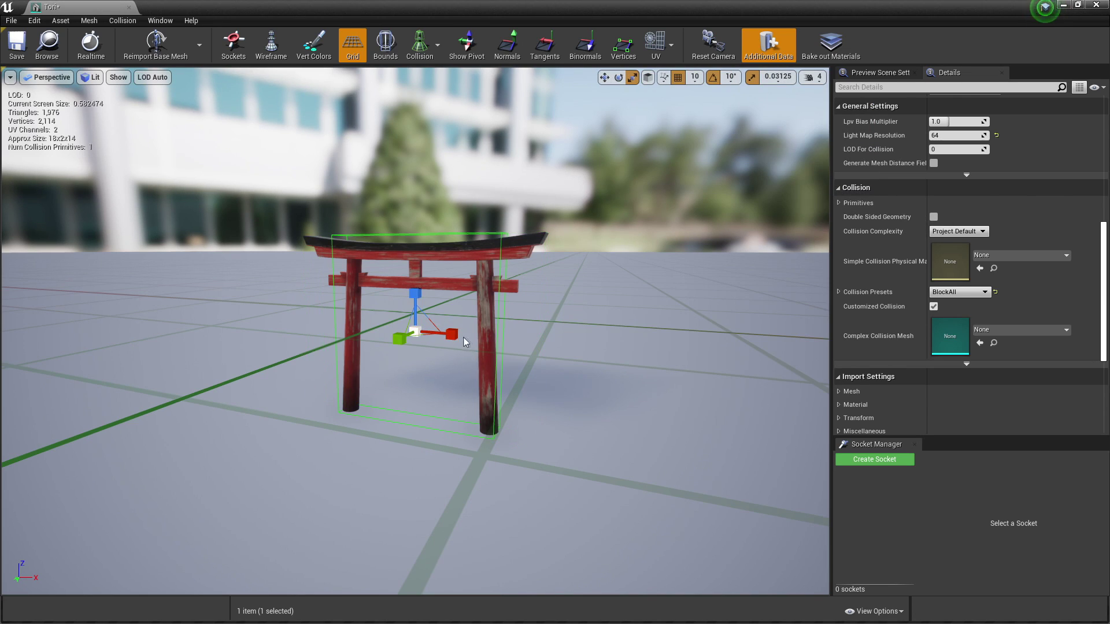
{"action": "left_click_drag", "start_coordinate": [466, 342], "coordinate": [408, 343]}
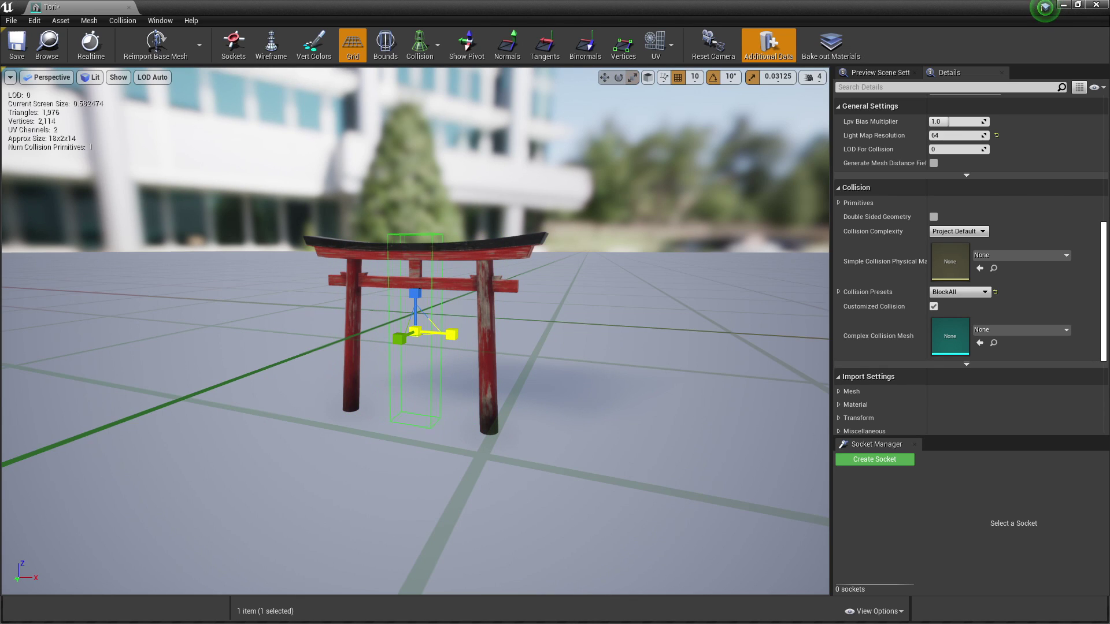
- Move the thin box collision onto the left pillar, using position snapping of 1
{"action": "left_click", "coordinate": [605, 78]}
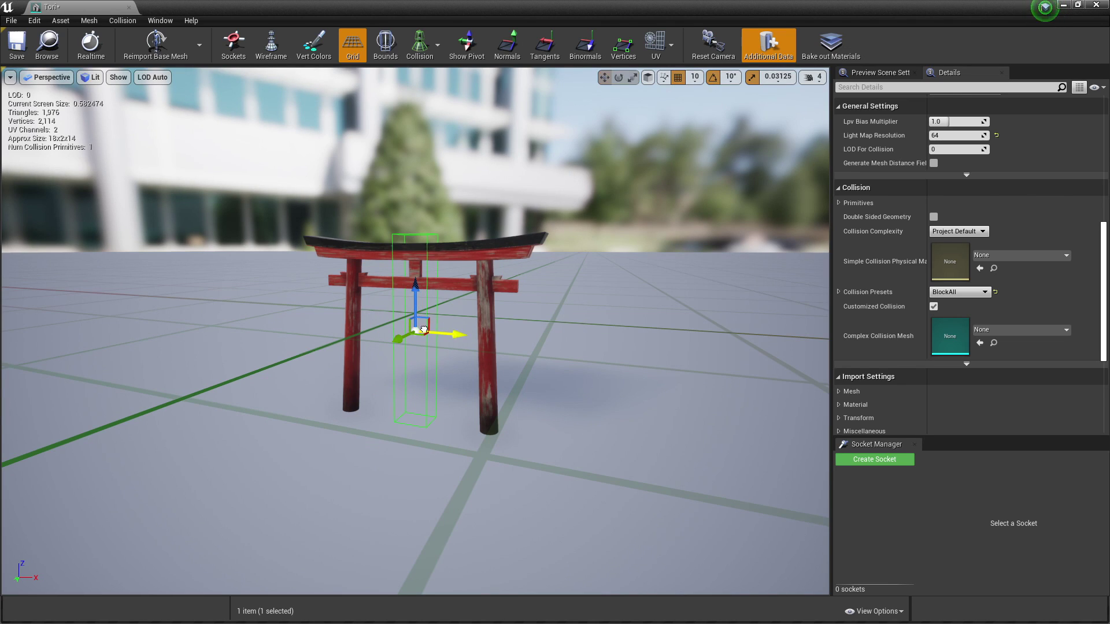
{"action": "left_click_drag", "start_coordinate": [445, 334], "coordinate": [387, 330]}
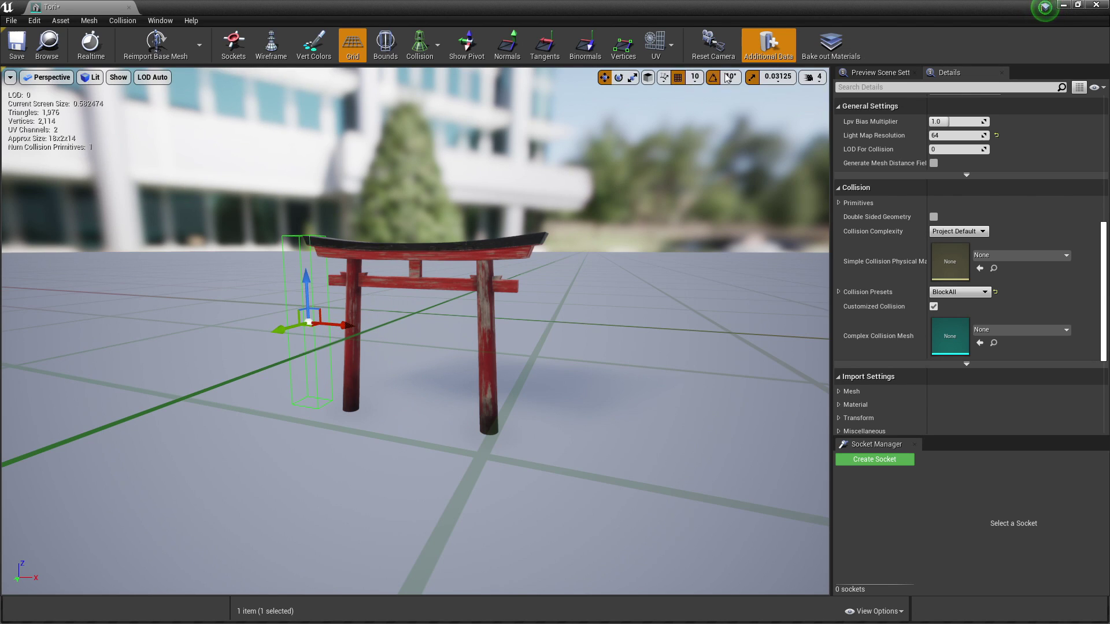
{"action": "left_click", "coordinate": [694, 78]}
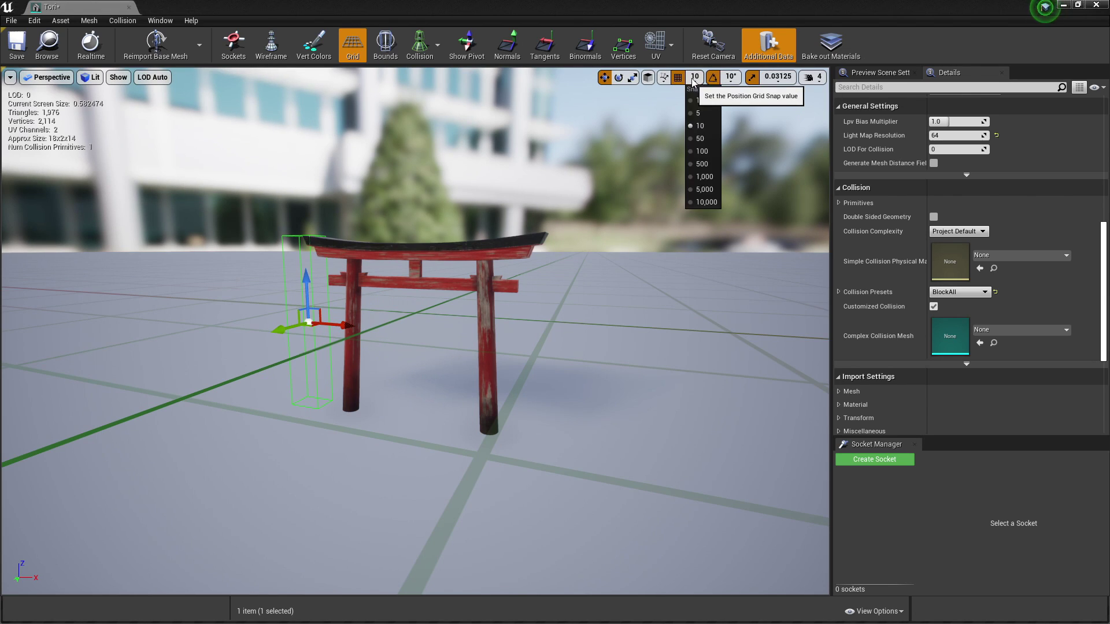
{"action": "left_click", "coordinate": [698, 93]}
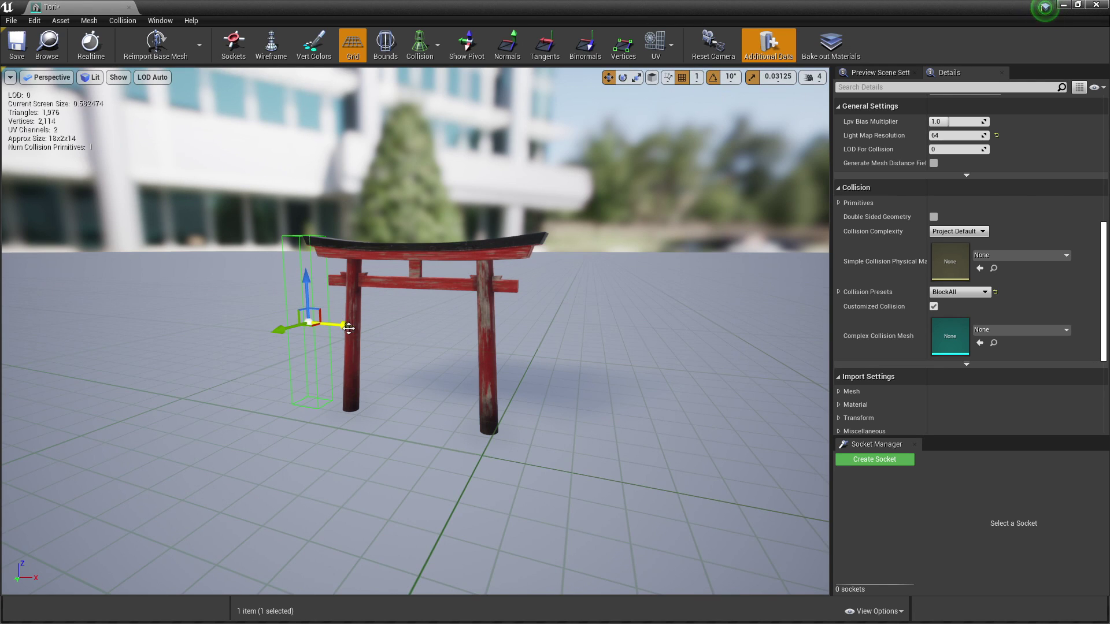
{"action": "left_click_drag", "start_coordinate": [349, 329], "coordinate": [405, 364]}
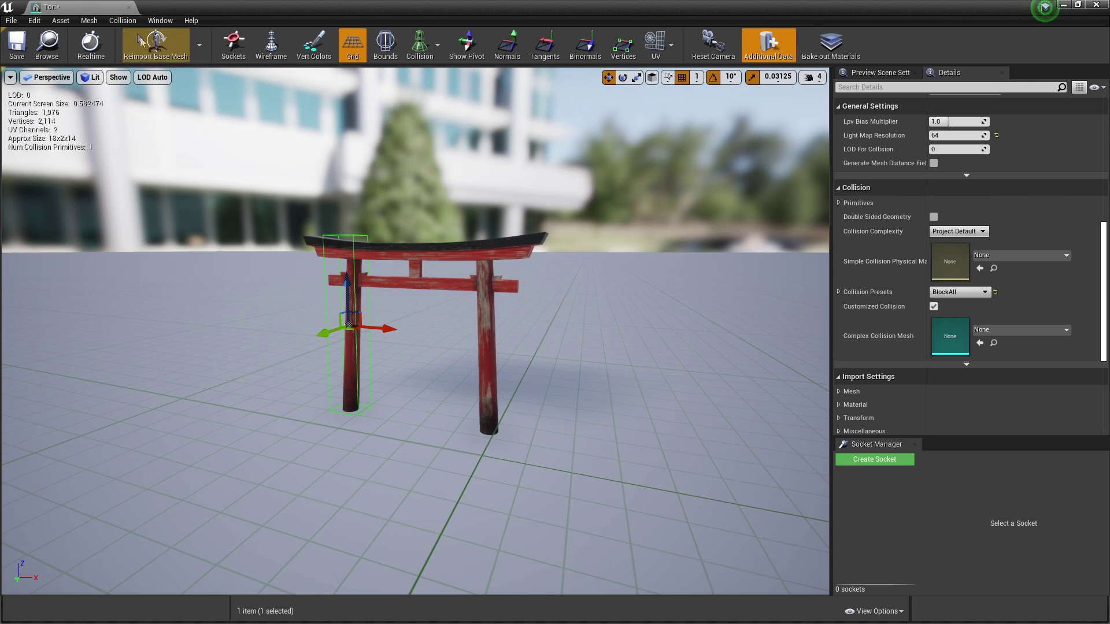
- Add a second box simplified collision and shrink it into a thin slab along X
{"action": "left_click", "coordinate": [123, 20]}
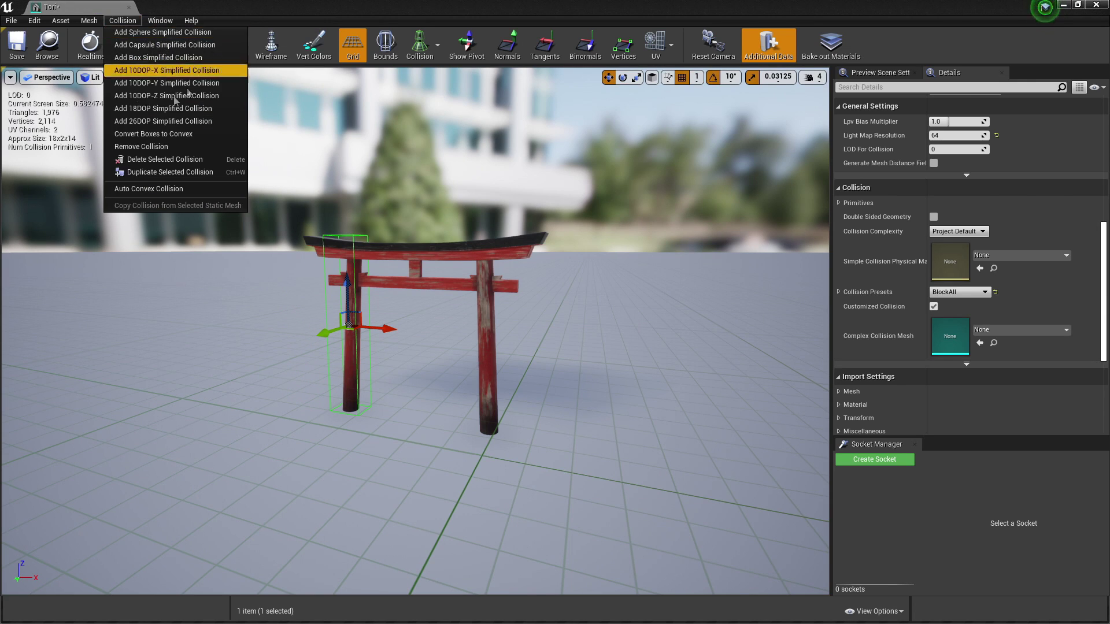
{"action": "left_click", "coordinate": [159, 58]}
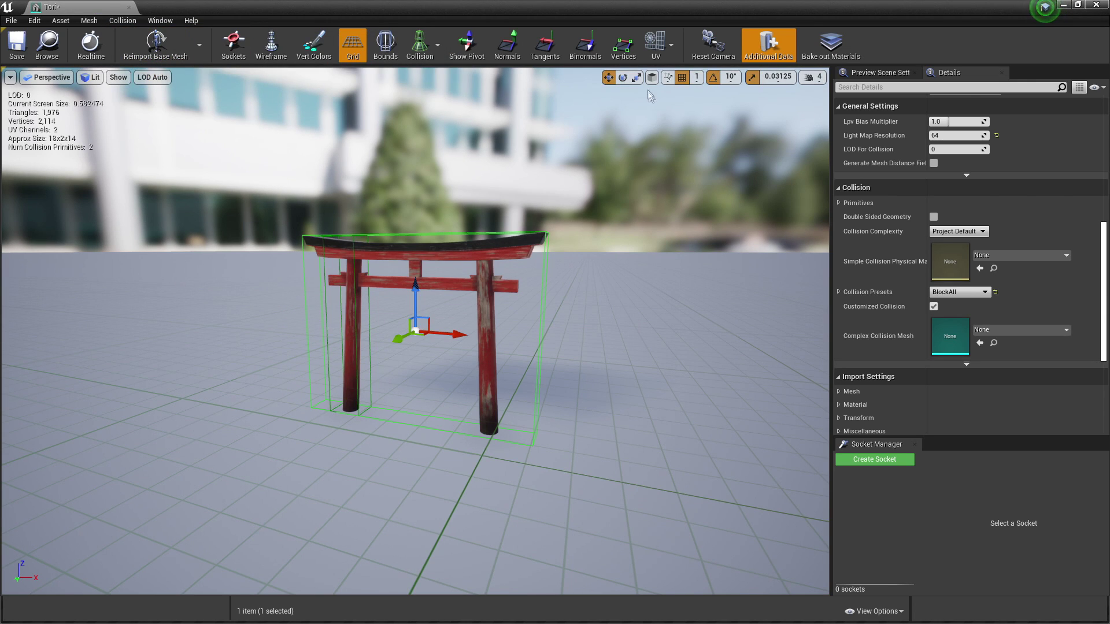
{"action": "key", "text": "r"}
{"action": "left_click_drag", "start_coordinate": [451, 335], "coordinate": [405, 337]}
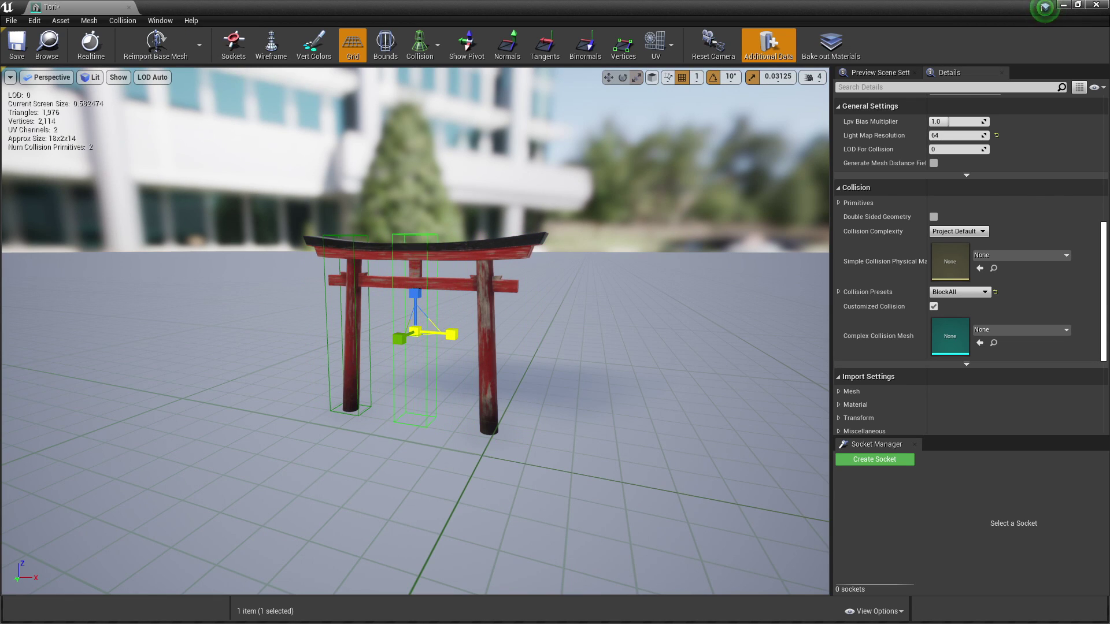
- Move the second box onto the right pillar and save the Tori mesh
{"action": "left_click", "coordinate": [608, 77]}
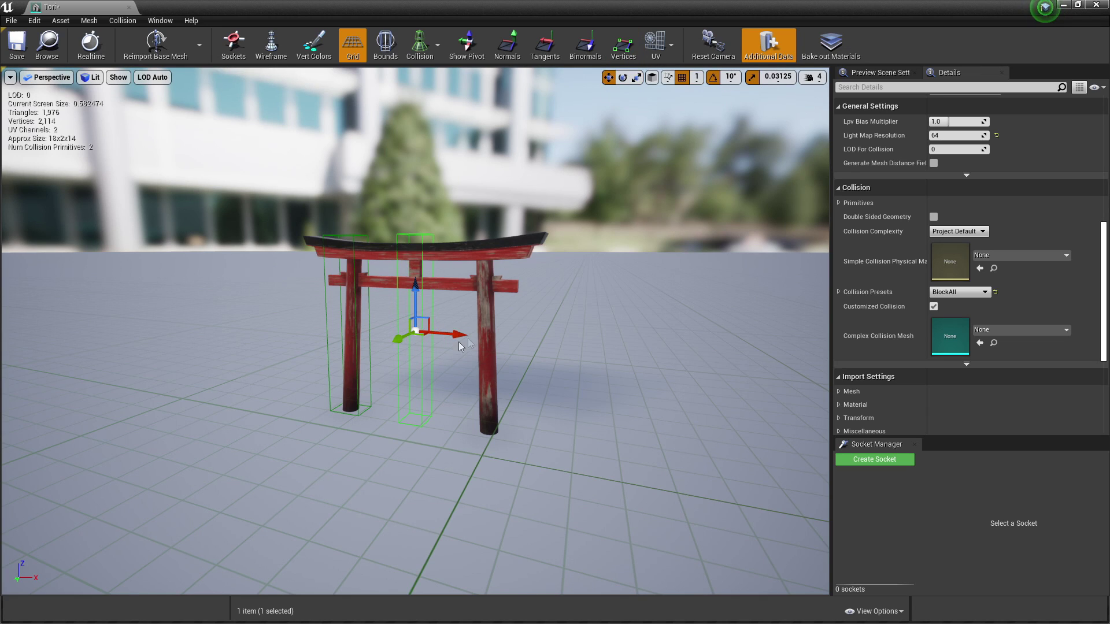
{"action": "left_click_drag", "start_coordinate": [456, 333], "coordinate": [533, 341]}
{"action": "left_click", "coordinate": [17, 44]}
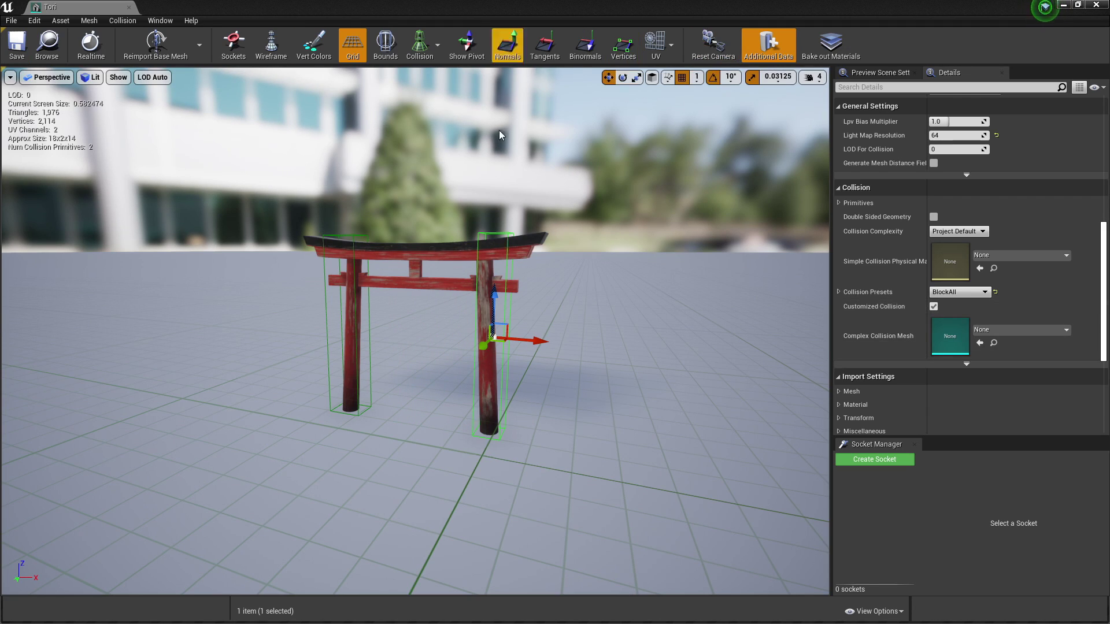
{"action": "left_click", "coordinate": [1064, 6]}
- Play the level and run the character forward and back through the torii gate
{"action": "left_click", "coordinate": [682, 61]}
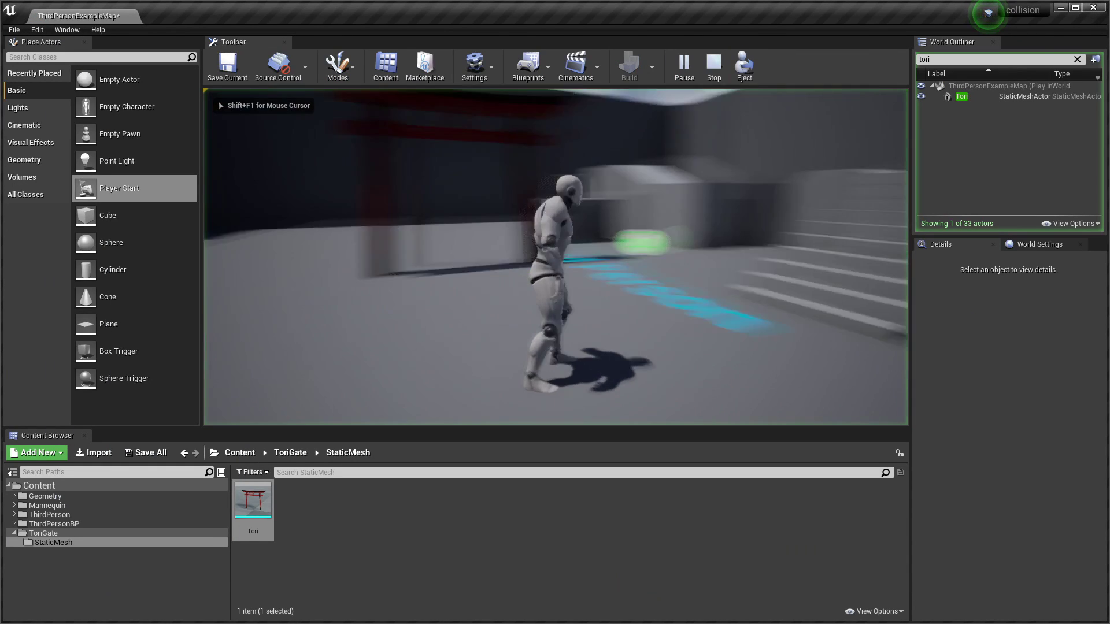
{"action": "key", "text": "w"}
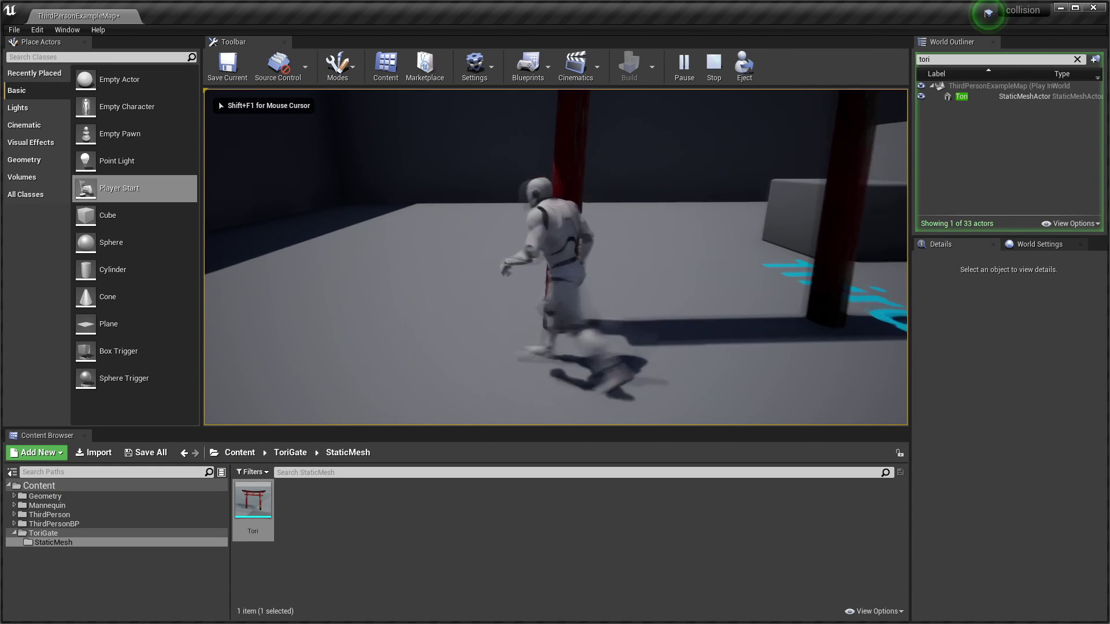
{"action": "key", "text": "s"}
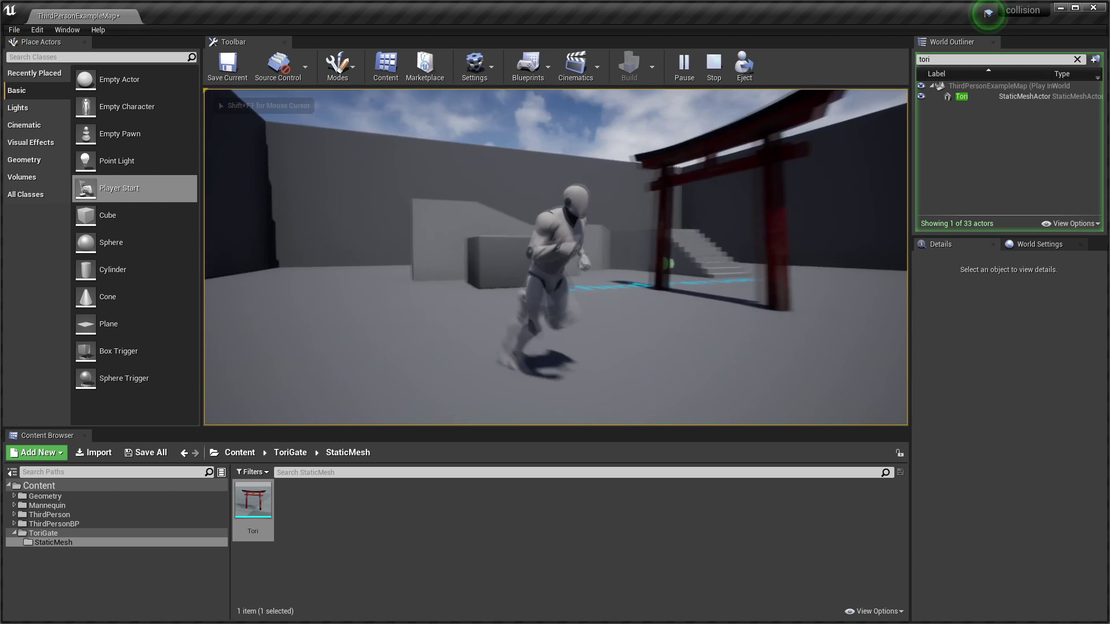
{"action": "key", "text": "s"}
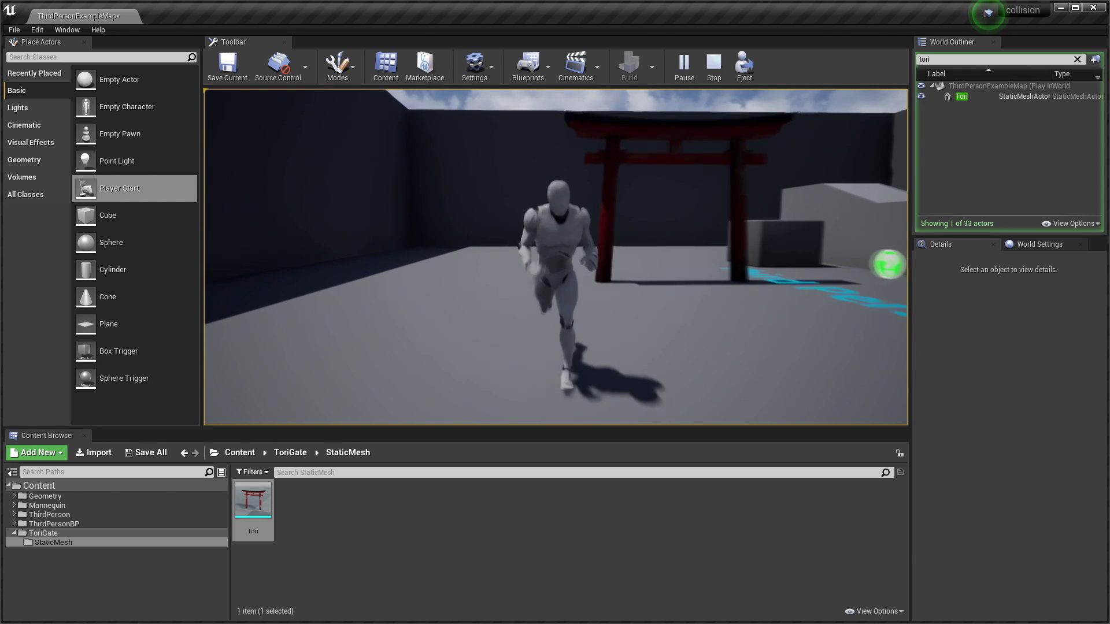